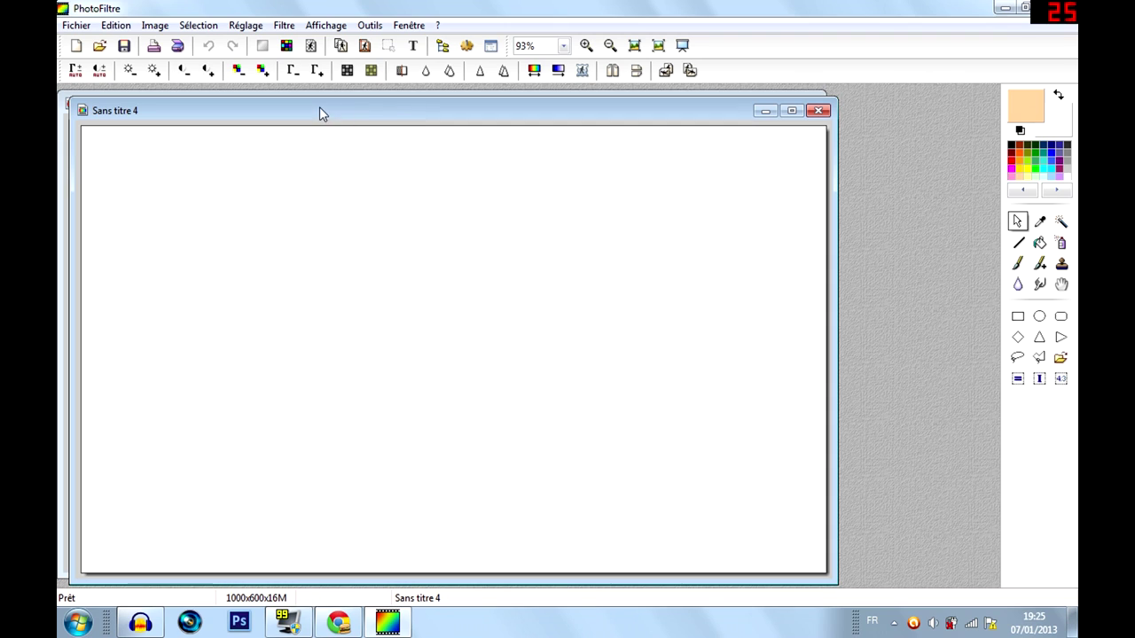
# Start a text insertion and enter "TUTO2U", "REMPLIR", "UN TEXTE", "AVEC UNE" and "IMAGE ..." on five lines
pyautogui.click(413, 45)
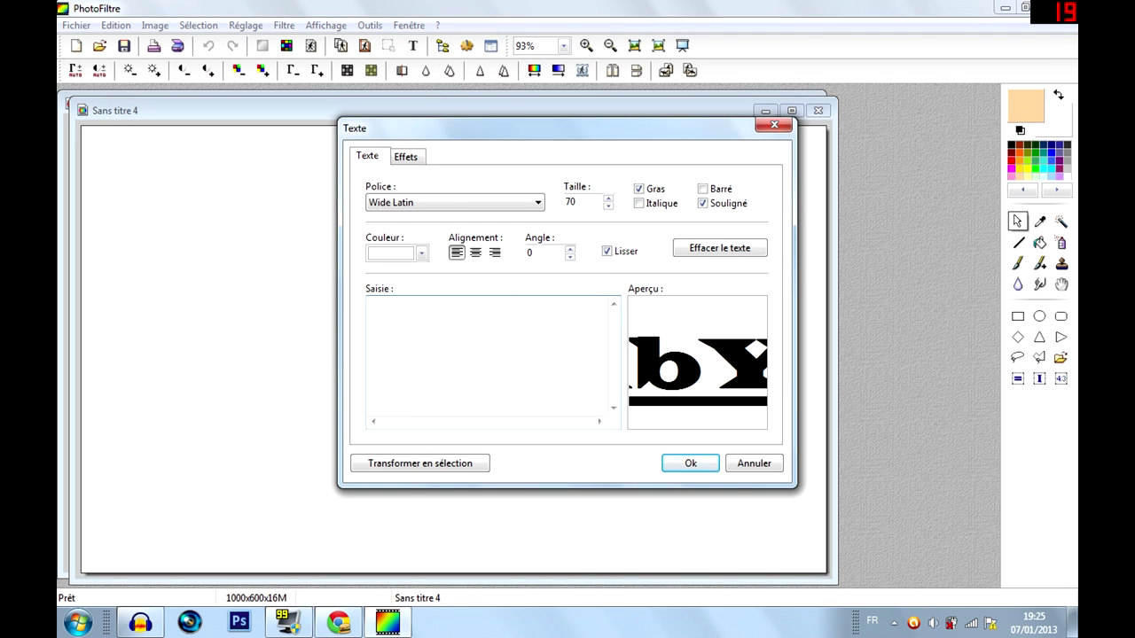
pyautogui.write('tuto')
pyautogui.press('BackSpace')
pyautogui.press('BackSpace')
pyautogui.press('BackSpace')
pyautogui.press('BackSpace')
pyautogui.press('BackSpace')
pyautogui.press('BackSpace')
pyautogui.write('TUTO2U')
pyautogui.press('Return')
pyautogui.write('REM')
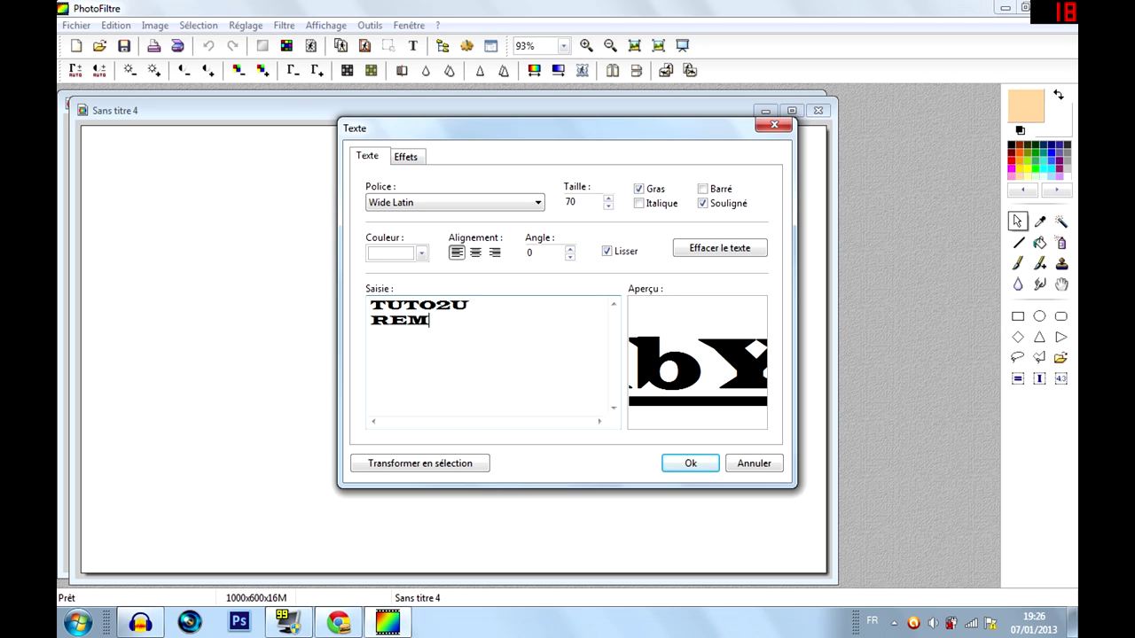
pyautogui.write('PLIR')
pyautogui.press('Return')
pyautogui.write('UN TEXTE')
pyautogui.press('Return')
pyautogui.write('AVEC ')
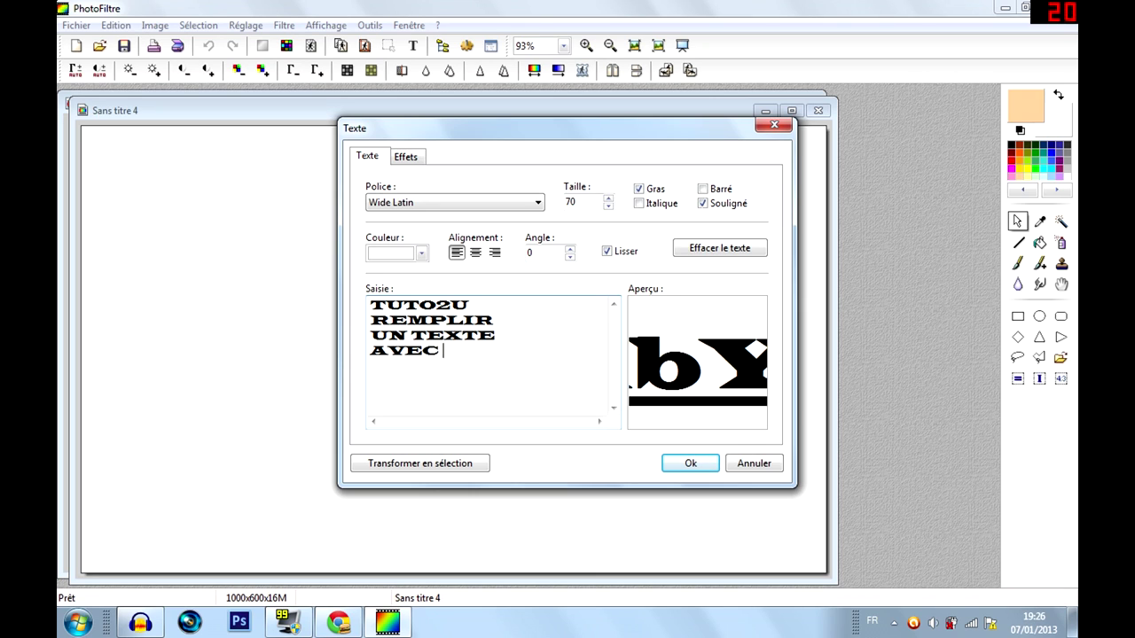
pyautogui.write('UNE')
pyautogui.press('Return')
pyautogui.write('IMAGE ...')
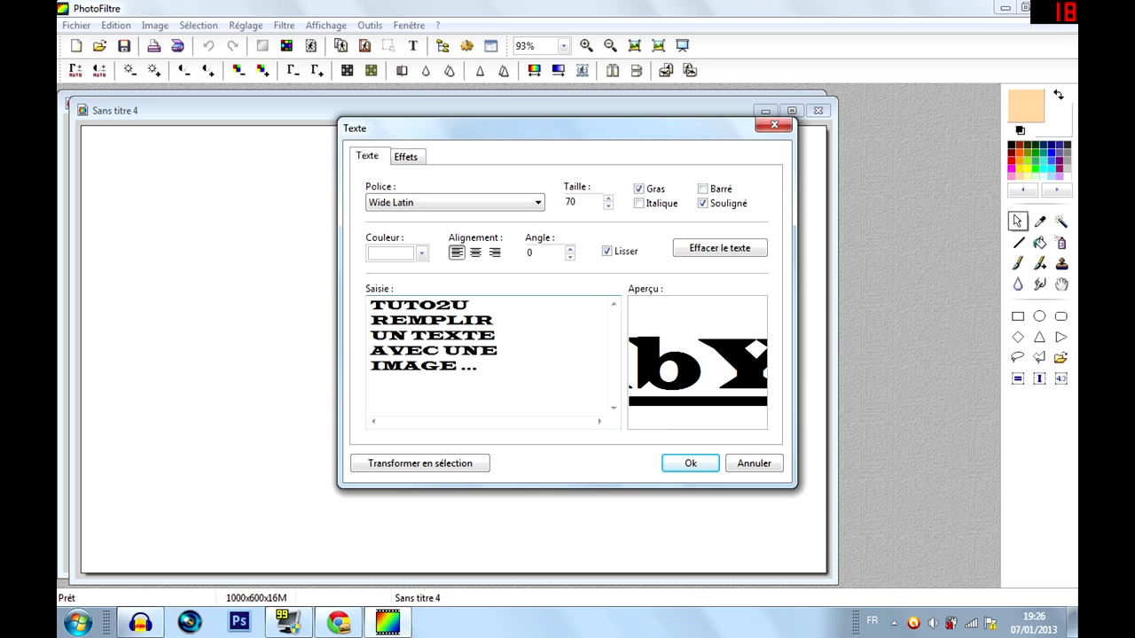
pyautogui.click(608, 252)
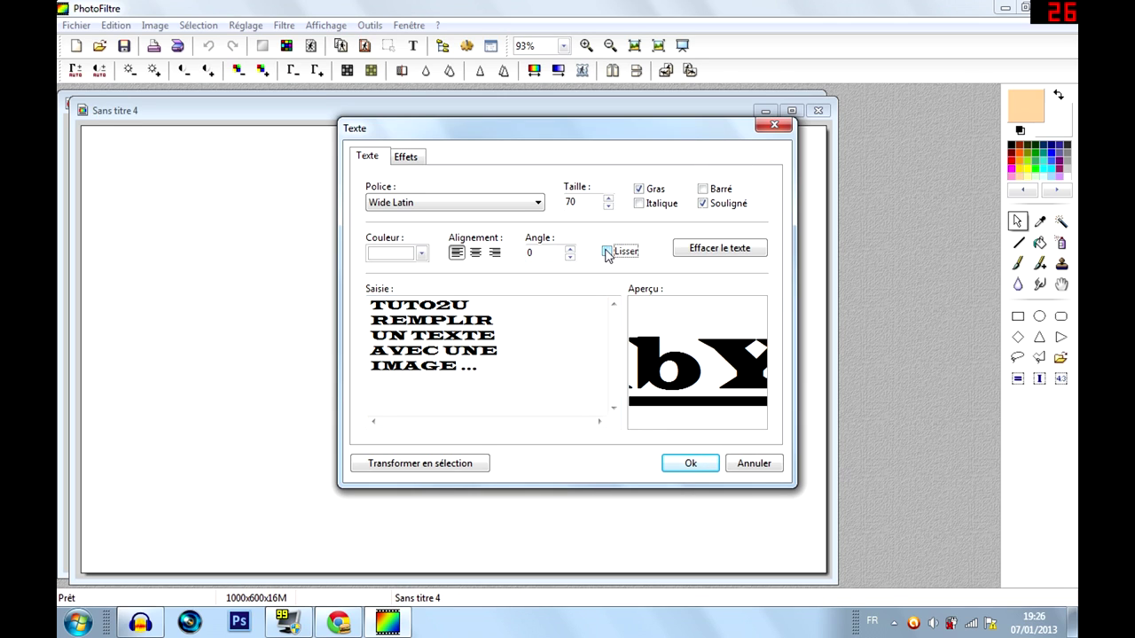
pyautogui.click(639, 190)
pyautogui.click(639, 190)
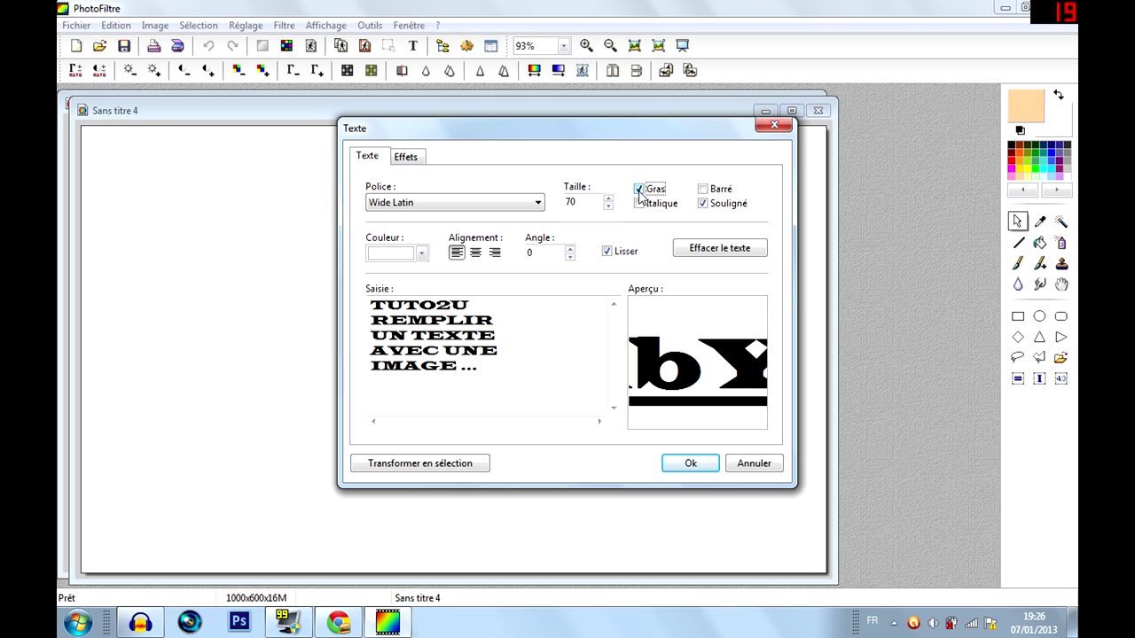
pyautogui.click(705, 205)
pyautogui.click(705, 205)
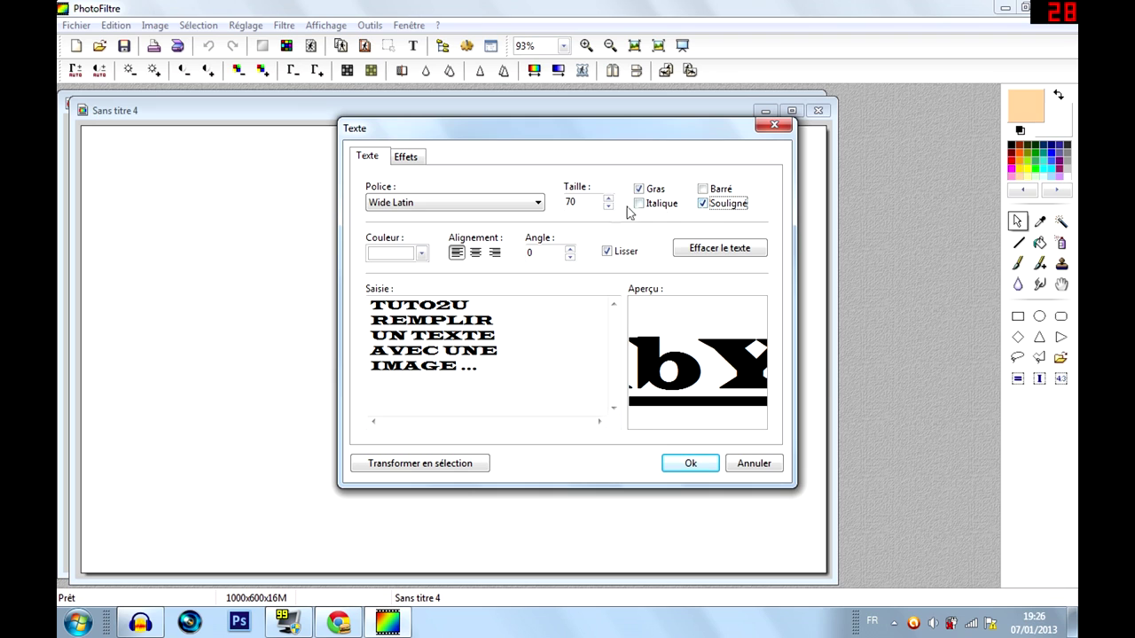
pyautogui.click(535, 204)
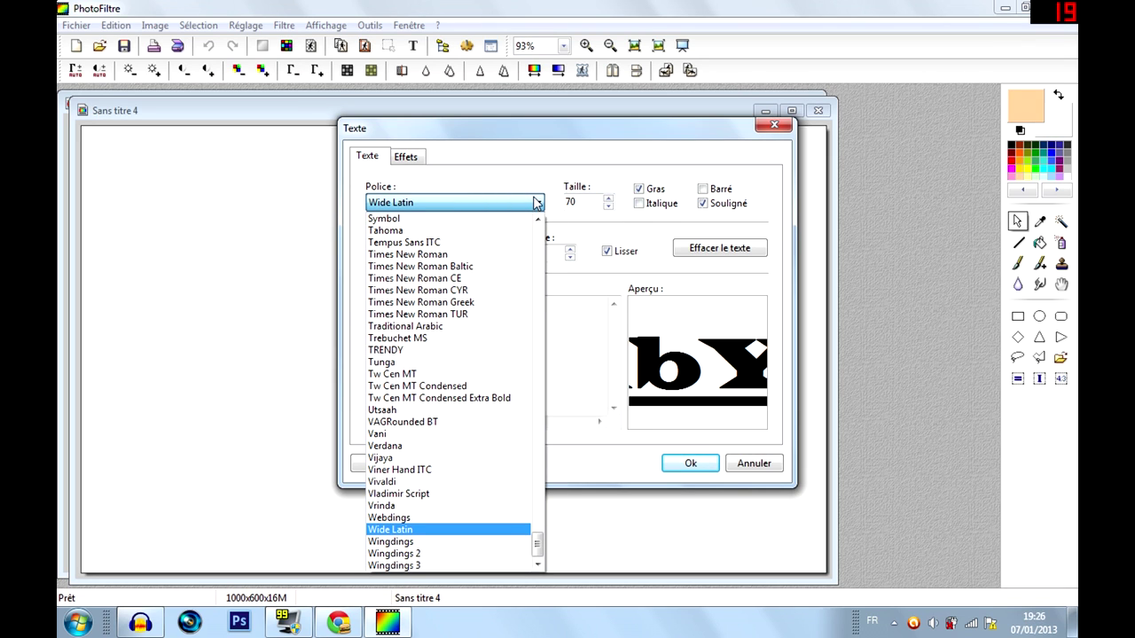
pyautogui.click(535, 204)
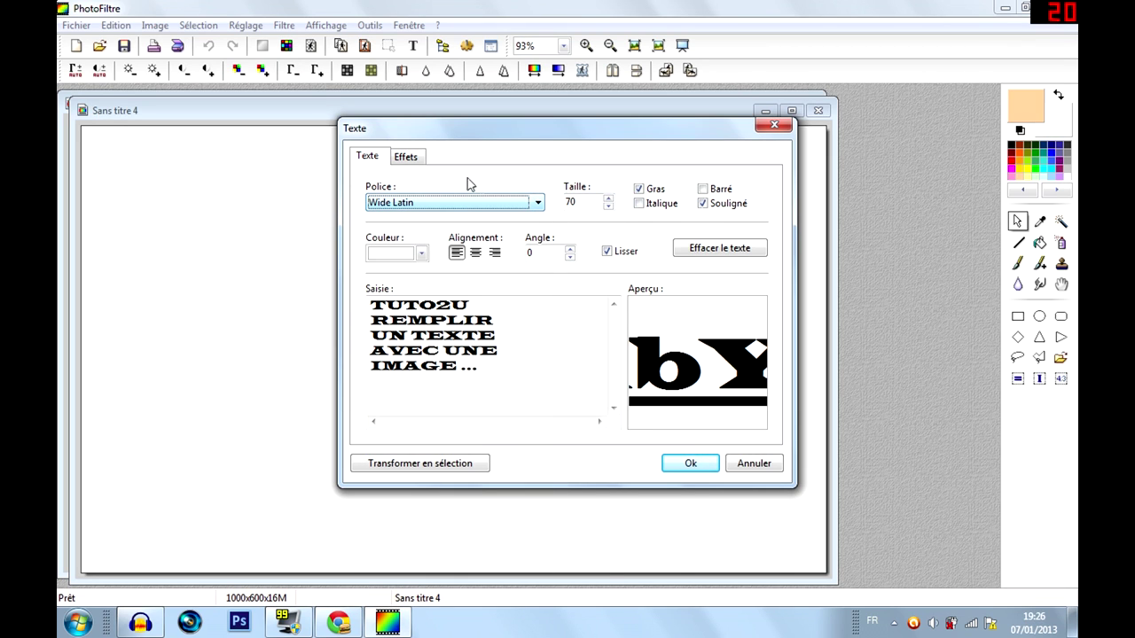
# Give the text a black drop shadow and an outer bevel (Biseau externe) in its effects
pyautogui.click(410, 157)
pyautogui.moveTo(596, 201); pyautogui.dragTo(642, 207)
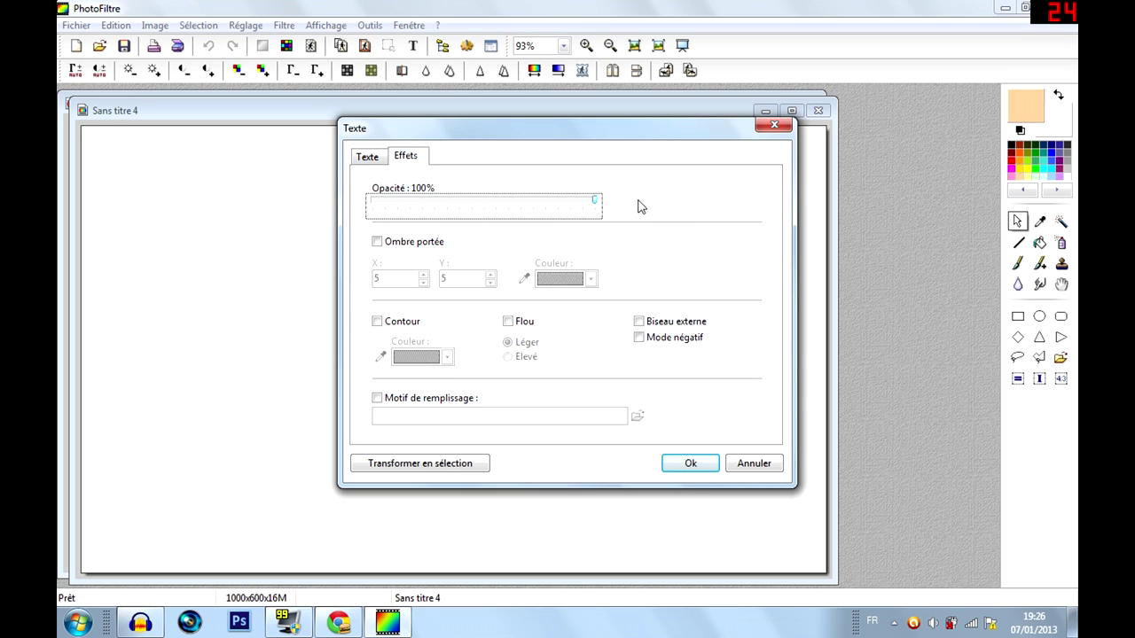
pyautogui.click(435, 246)
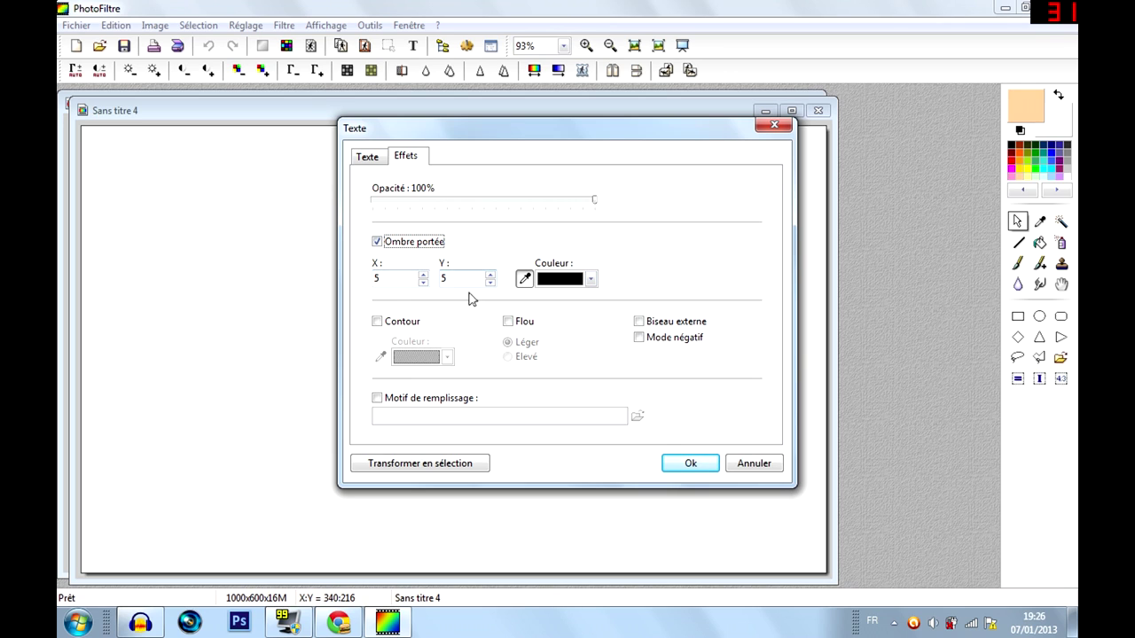
pyautogui.click(590, 280)
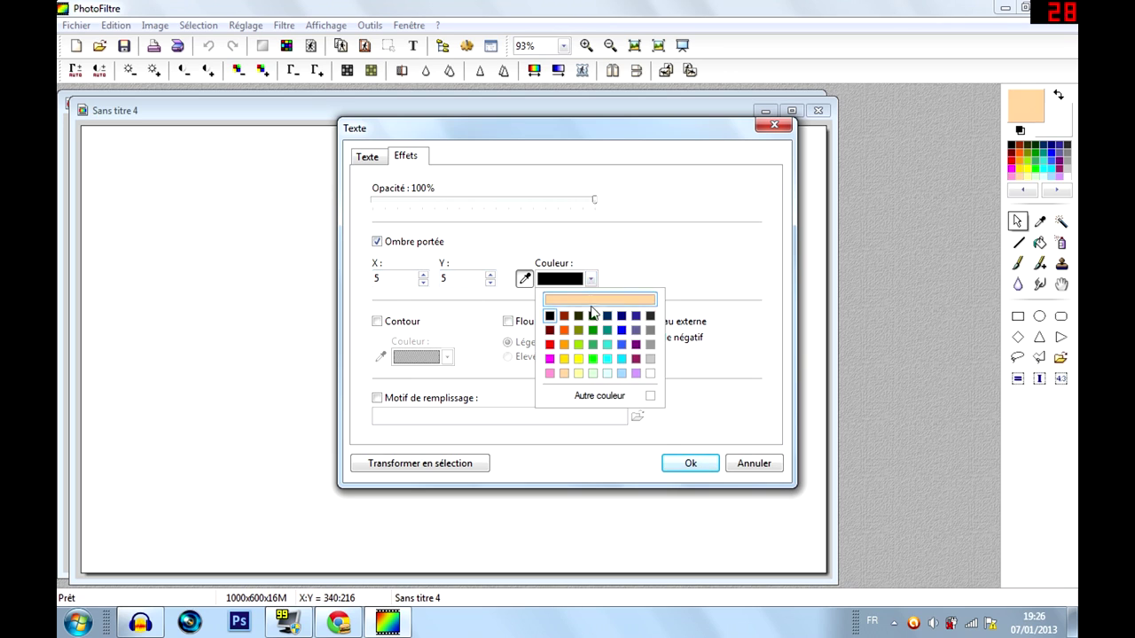
pyautogui.click(547, 315)
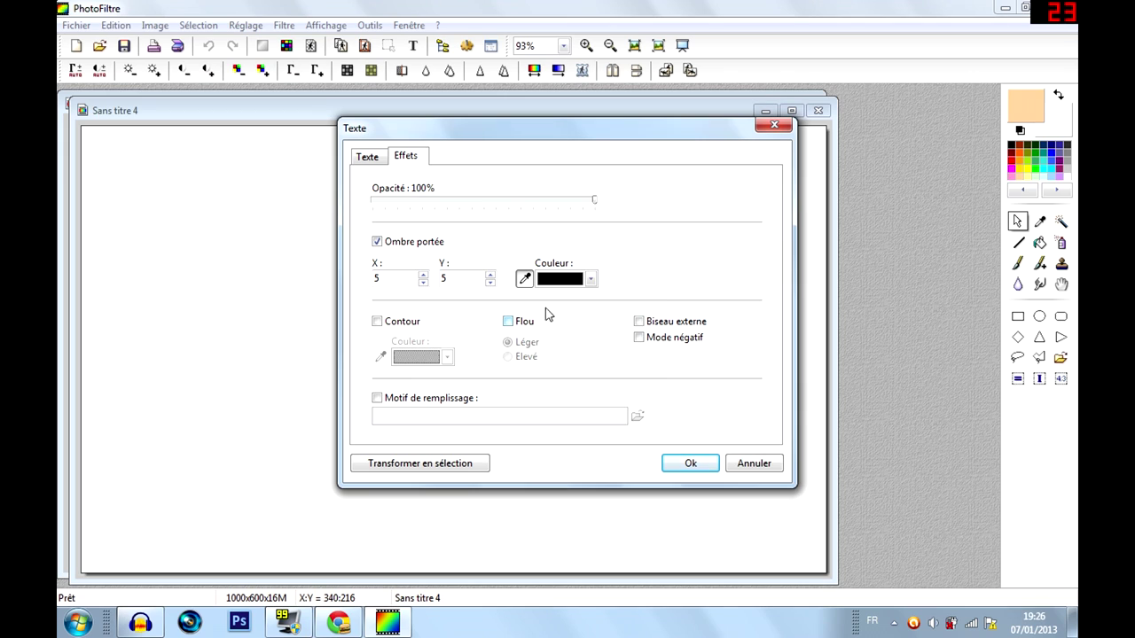
pyautogui.click(638, 323)
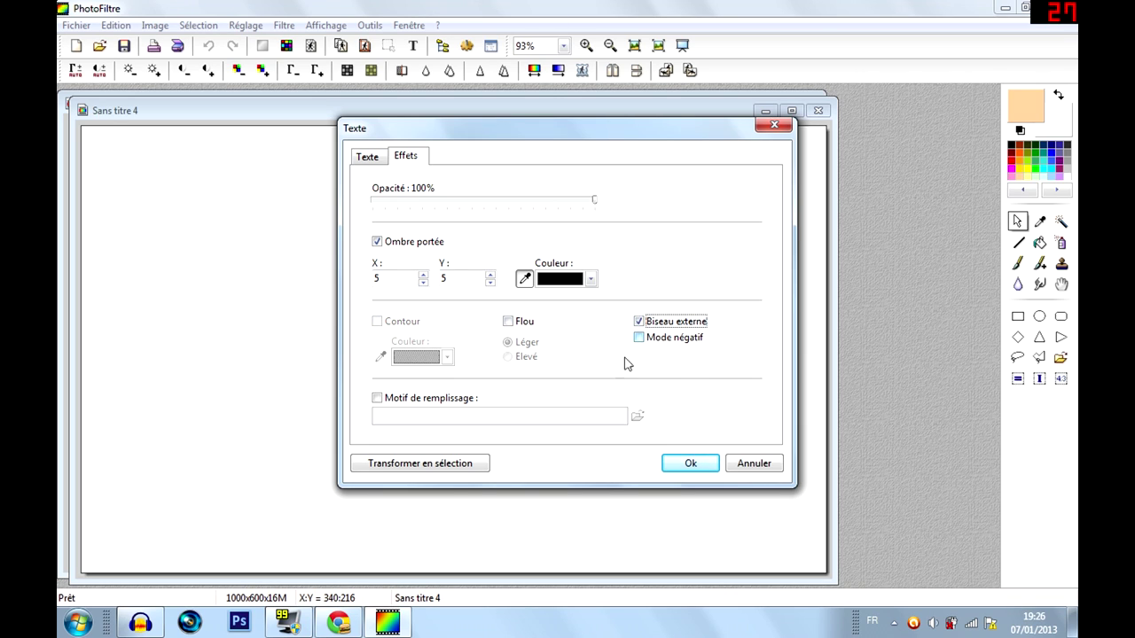
# Fill the text with the Manchots sample picture (Penguins.jpg), then place it on the canvas and hide the selection
pyautogui.click(380, 400)
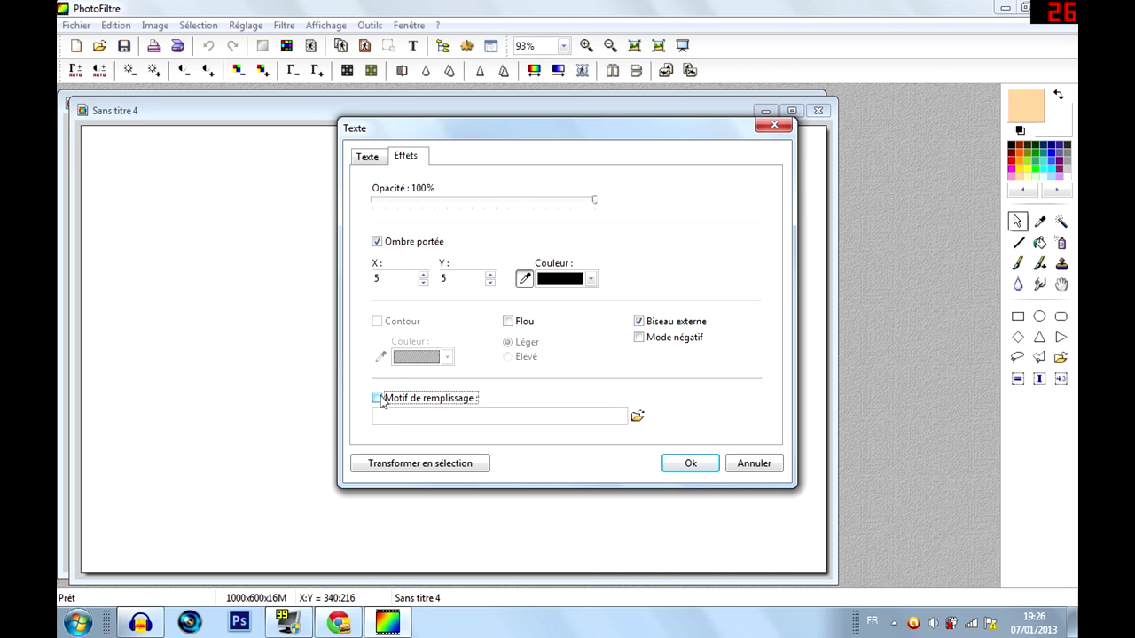
pyautogui.click(638, 417)
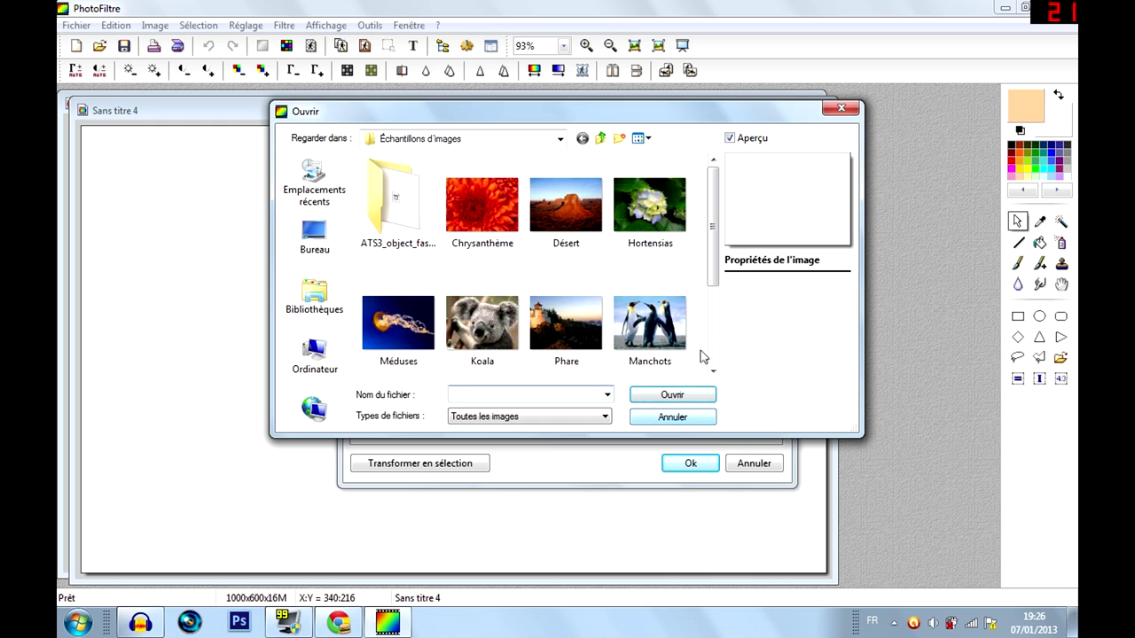
pyautogui.moveTo(712, 252)
pyautogui.mouseDown()
pyautogui.moveTo(712, 277)
pyautogui.moveTo(716, 259)
pyautogui.mouseUp()
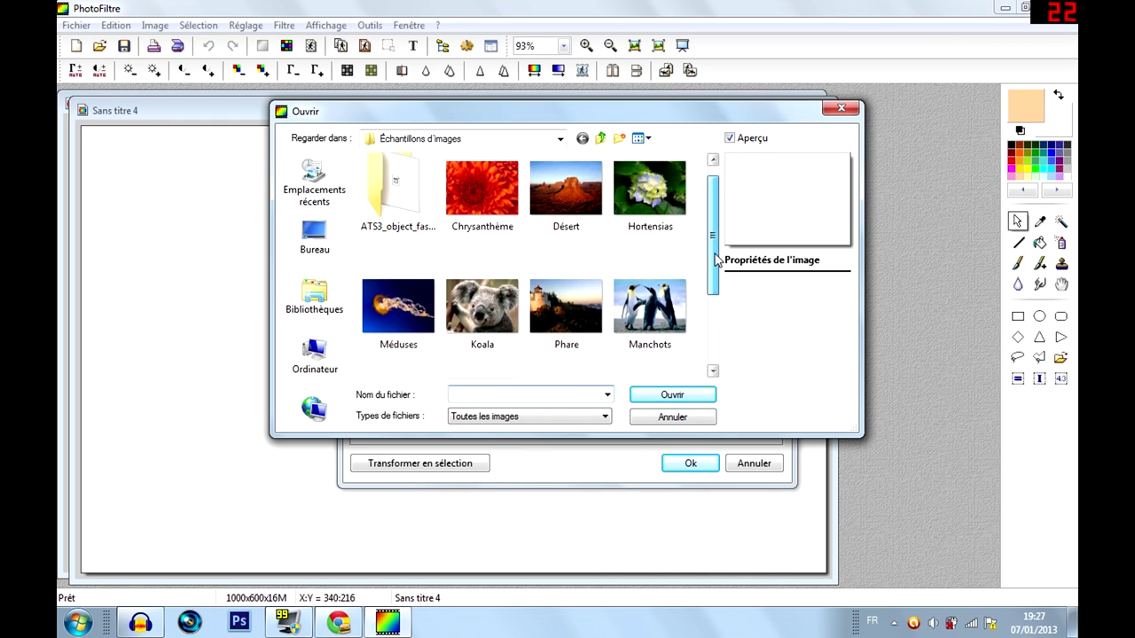
pyautogui.doubleClick(663, 312)
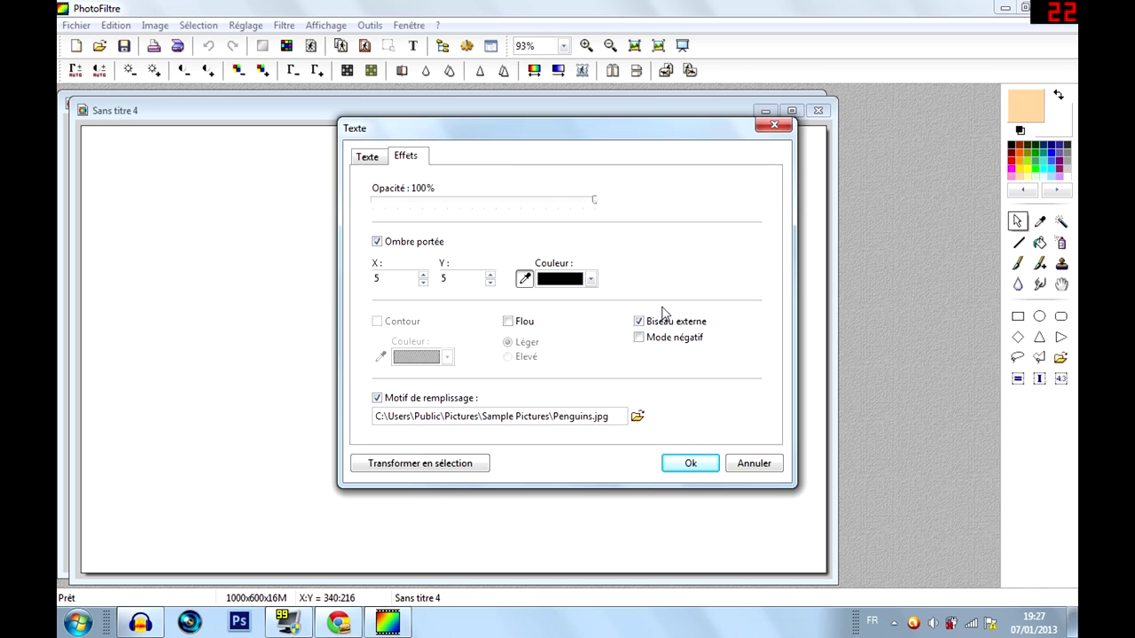
pyautogui.click(368, 158)
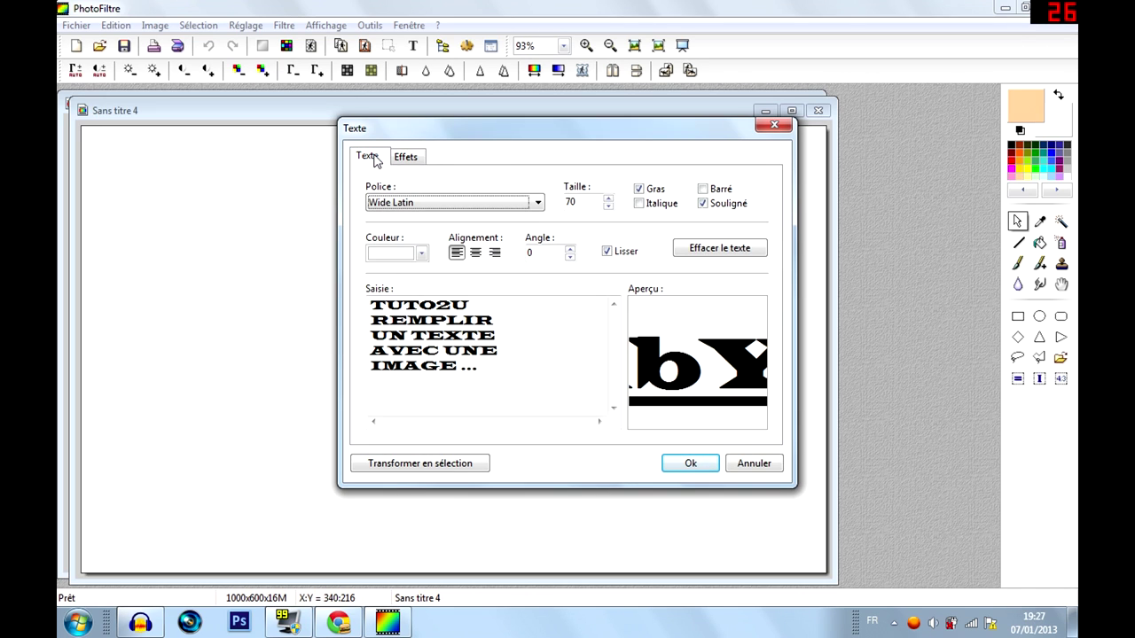
pyautogui.click(695, 463)
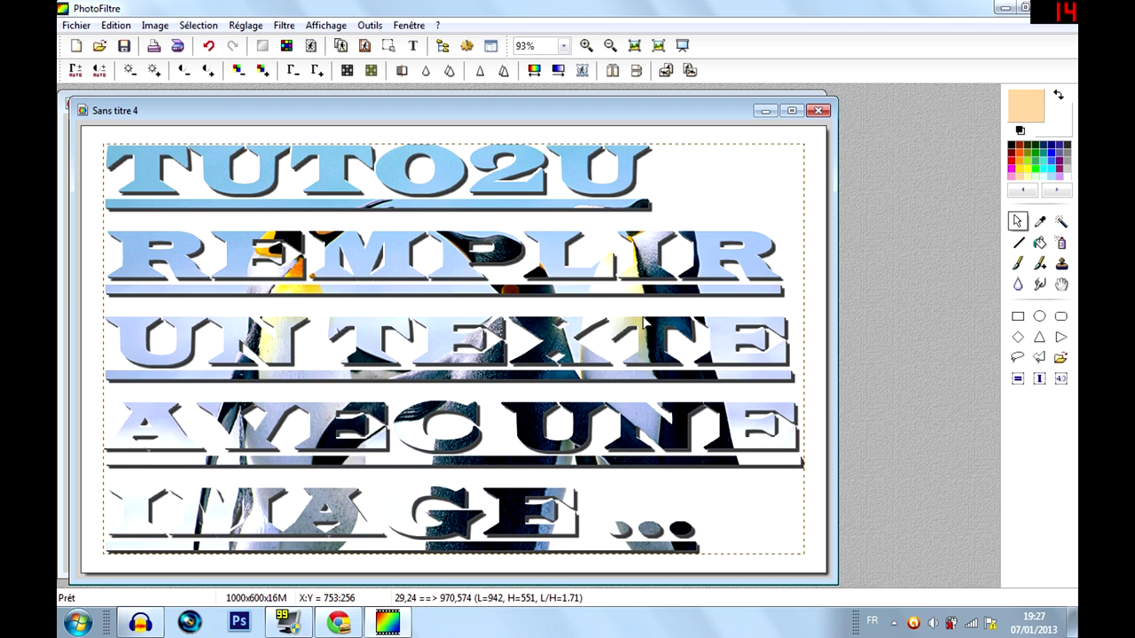
pyautogui.click(390, 47)
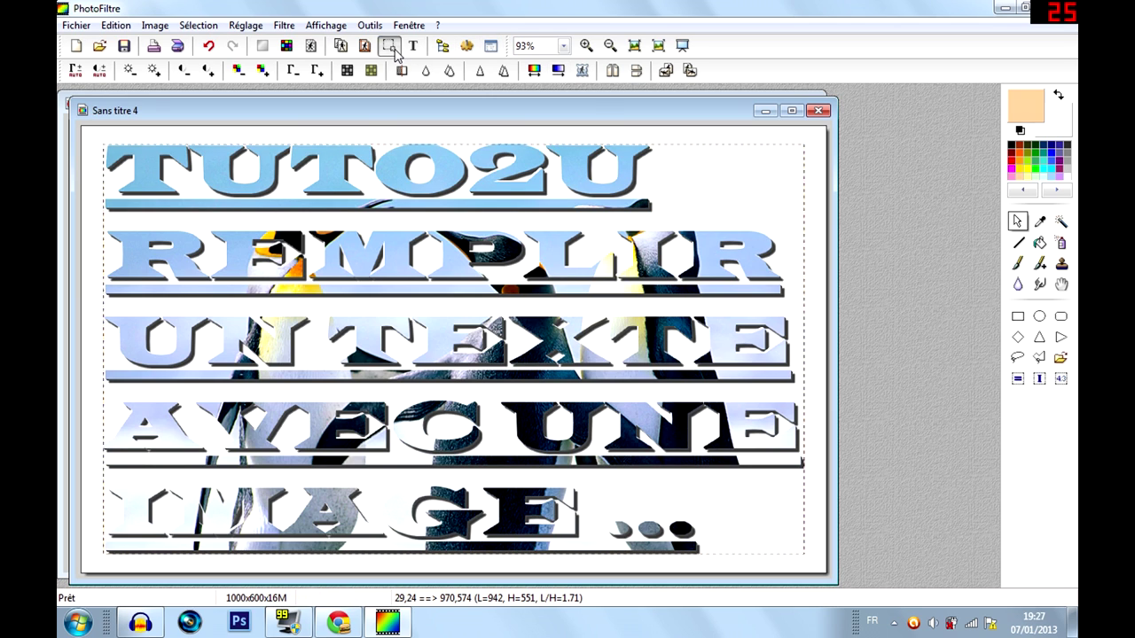
# Create a new 1000 × 600 pixel image and fill it with black
pyautogui.click(75, 46)
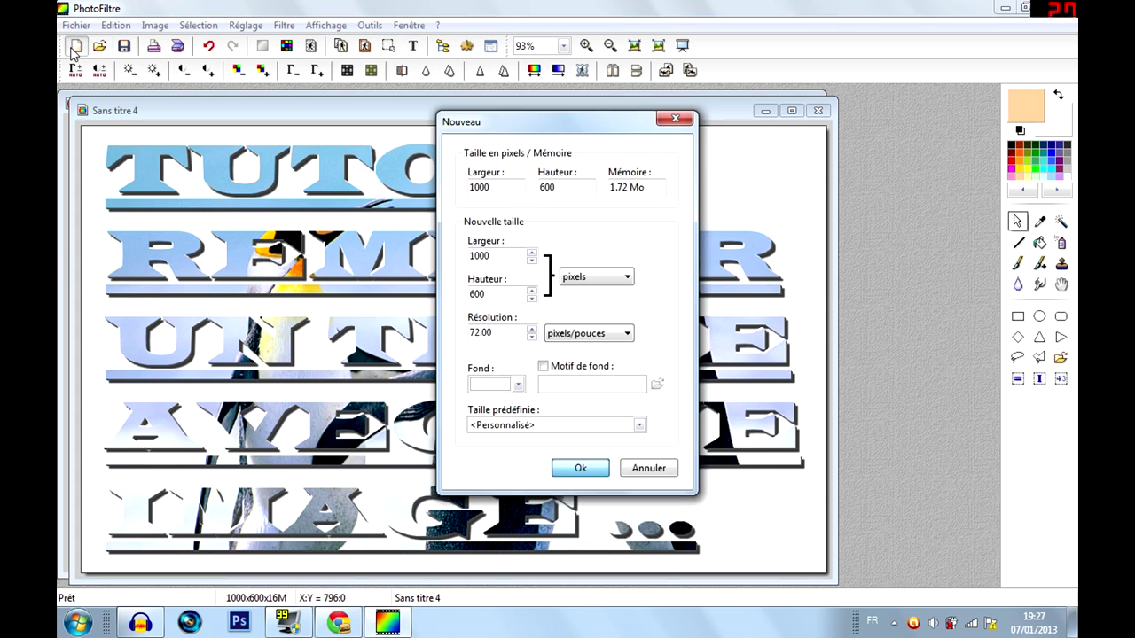
pyautogui.click(571, 468)
pyautogui.click(1019, 132)
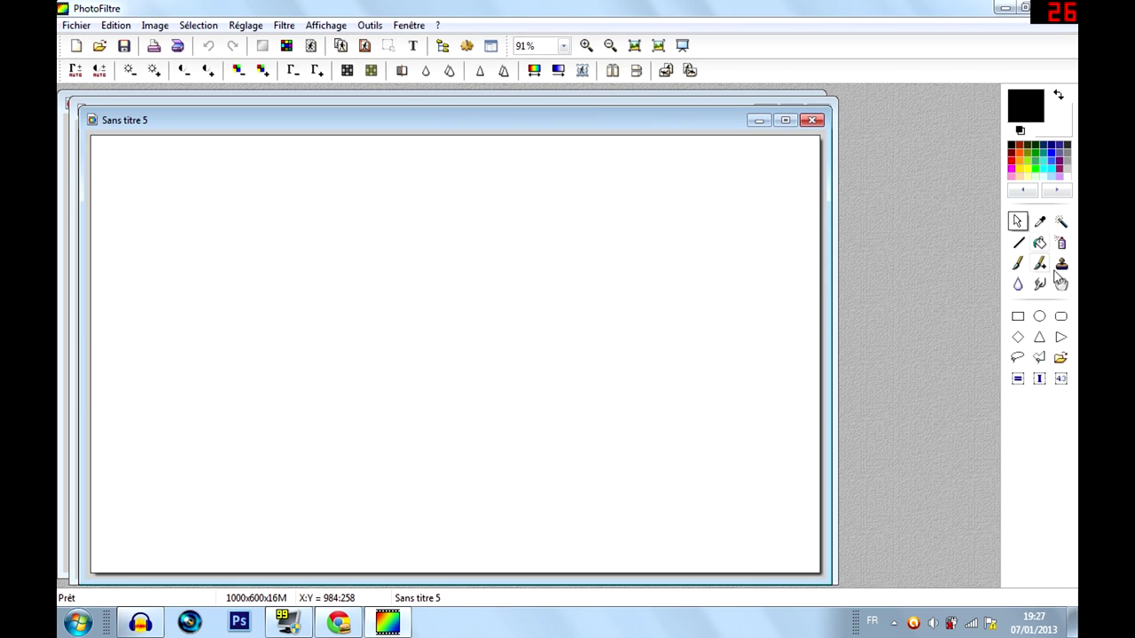
pyautogui.click(1039, 242)
pyautogui.click(610, 263)
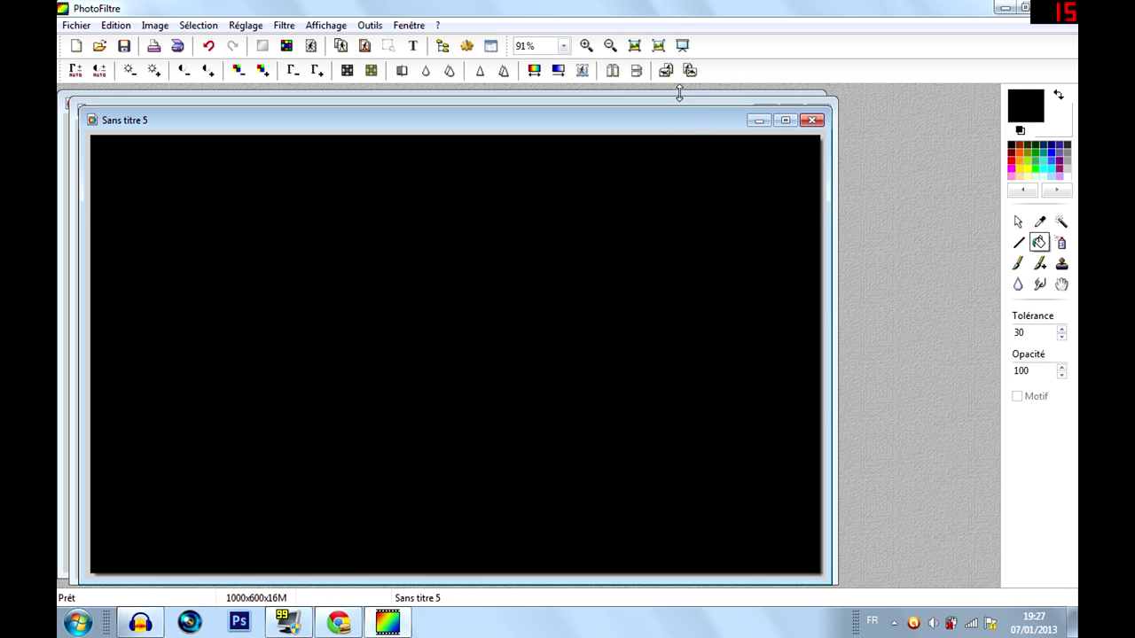
pyautogui.click(1017, 221)
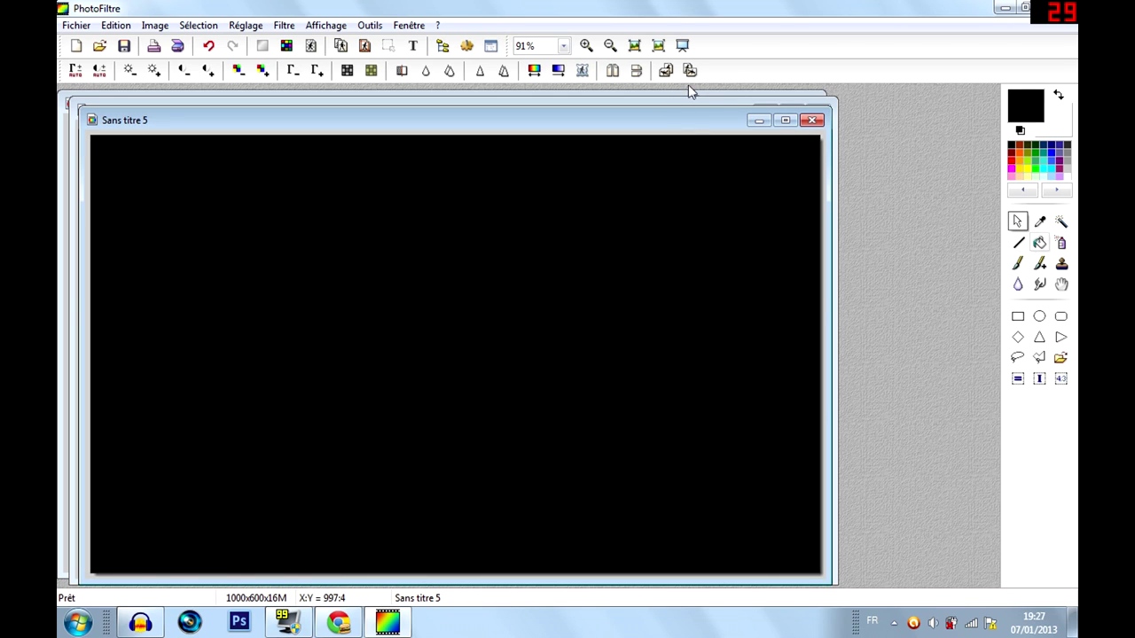
# Make the white background of the text image Sans titre 4 transparent with a tolerance of 30
pyautogui.moveTo(730, 122); pyautogui.dragTo(887, 183)
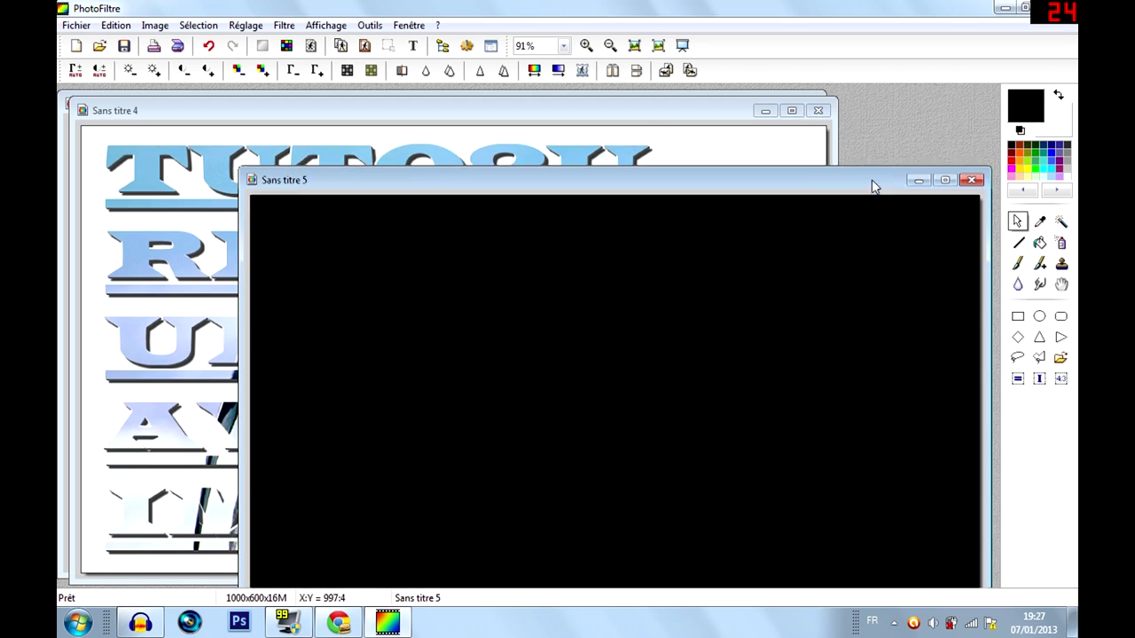
pyautogui.click(645, 114)
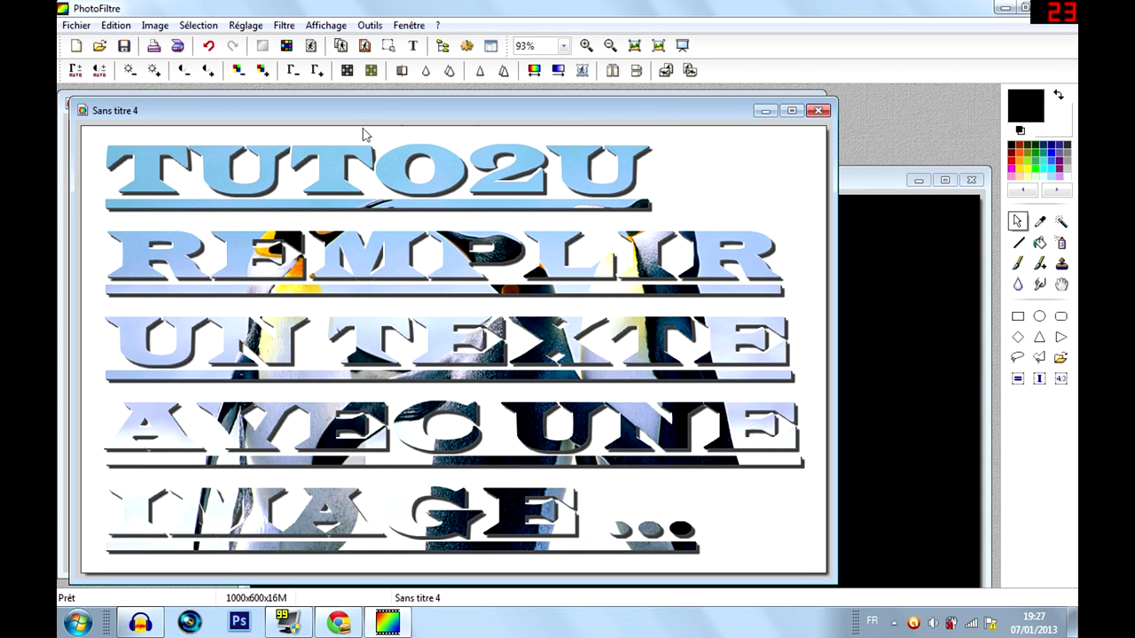
pyautogui.click(311, 47)
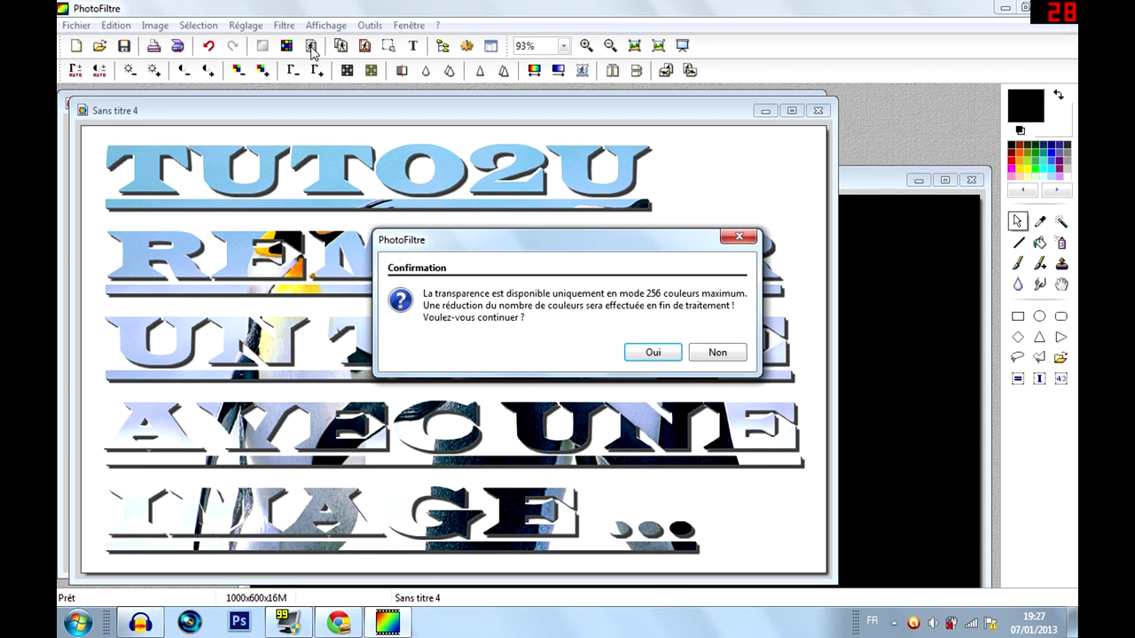
pyautogui.click(672, 353)
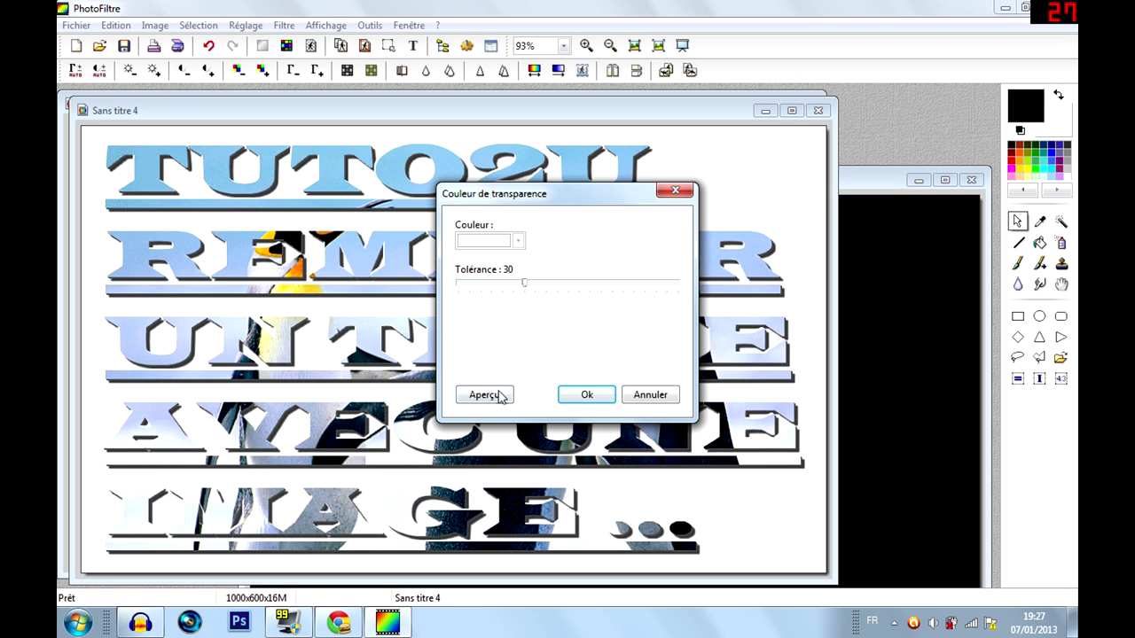
pyautogui.click(502, 396)
pyautogui.moveTo(571, 207); pyautogui.dragTo(660, 186)
pyautogui.click(675, 373)
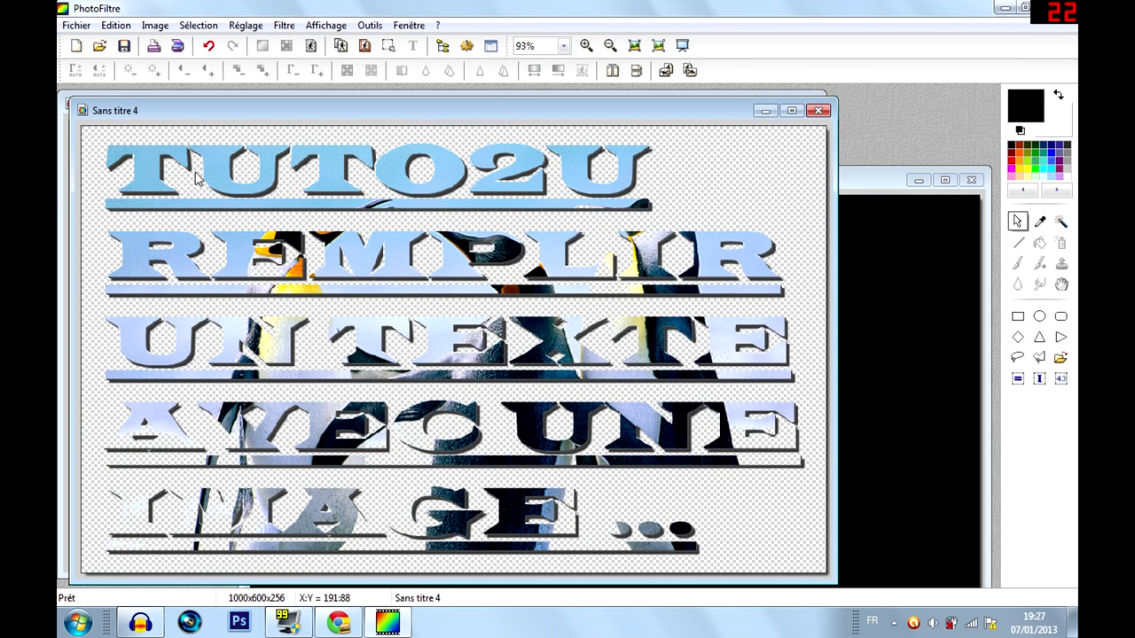
# Select almost the whole text image, about 984 × 596 pixels, and copy it
pyautogui.moveTo(95, 131); pyautogui.dragTo(683, 556)
pyautogui.moveTo(831, 556); pyautogui.dragTo(834, 561)
pyautogui.rightClick(557, 154)
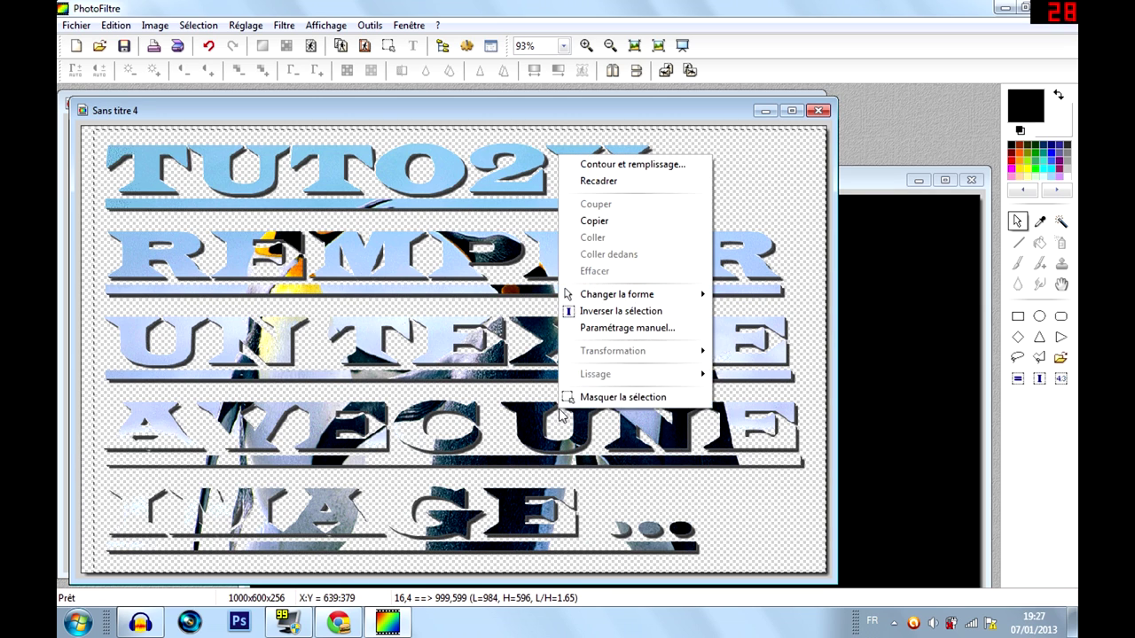
pyautogui.click(620, 222)
# Paste the copied text into the black image Sans titre 5 and position it over the canvas
pyautogui.click(873, 187)
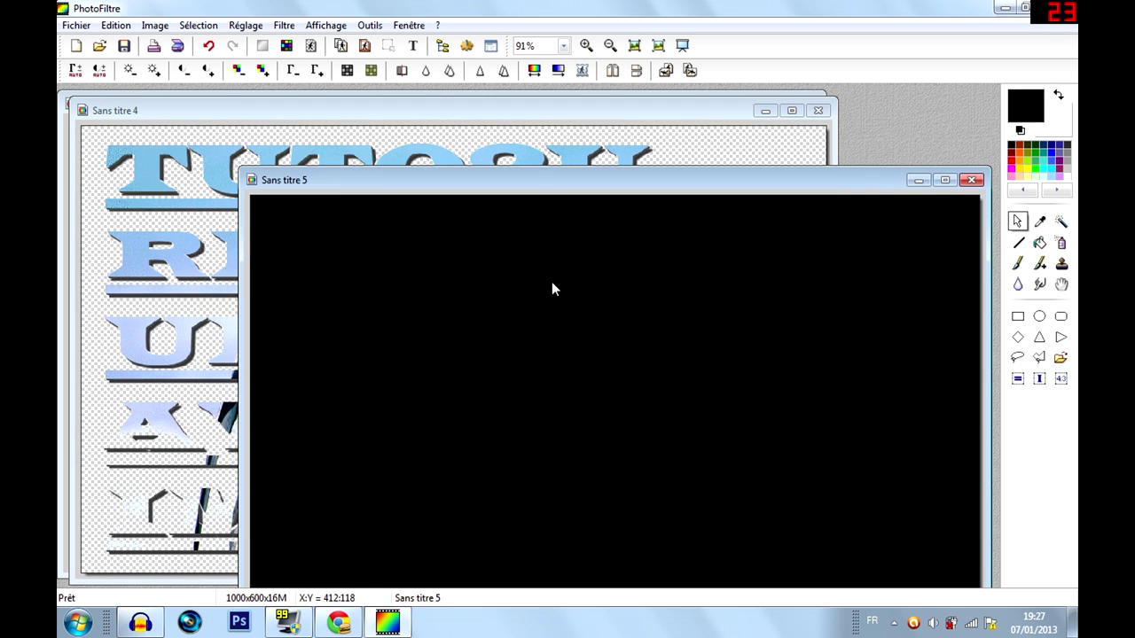
pyautogui.rightClick(551, 285)
pyautogui.click(621, 383)
pyautogui.moveTo(651, 185); pyautogui.dragTo(609, 99)
pyautogui.moveTo(262, 428)
pyautogui.mouseDown()
pyautogui.moveTo(321, 425)
pyautogui.moveTo(274, 423)
pyautogui.mouseUp()
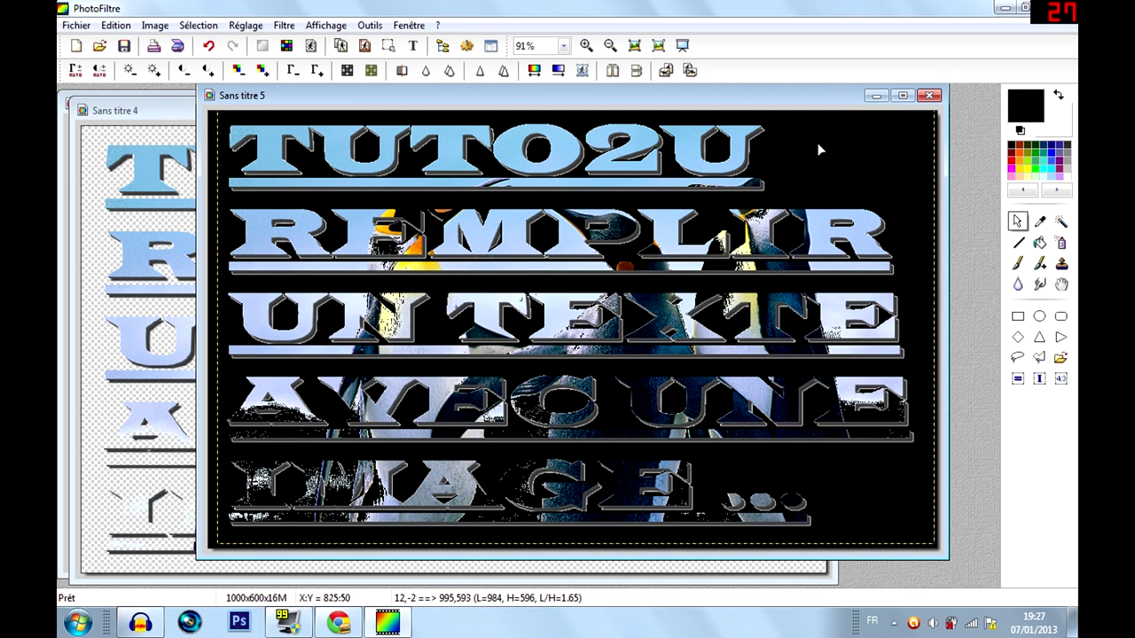
# Close the black image Sans titre 5 without saving it
pyautogui.click(928, 98)
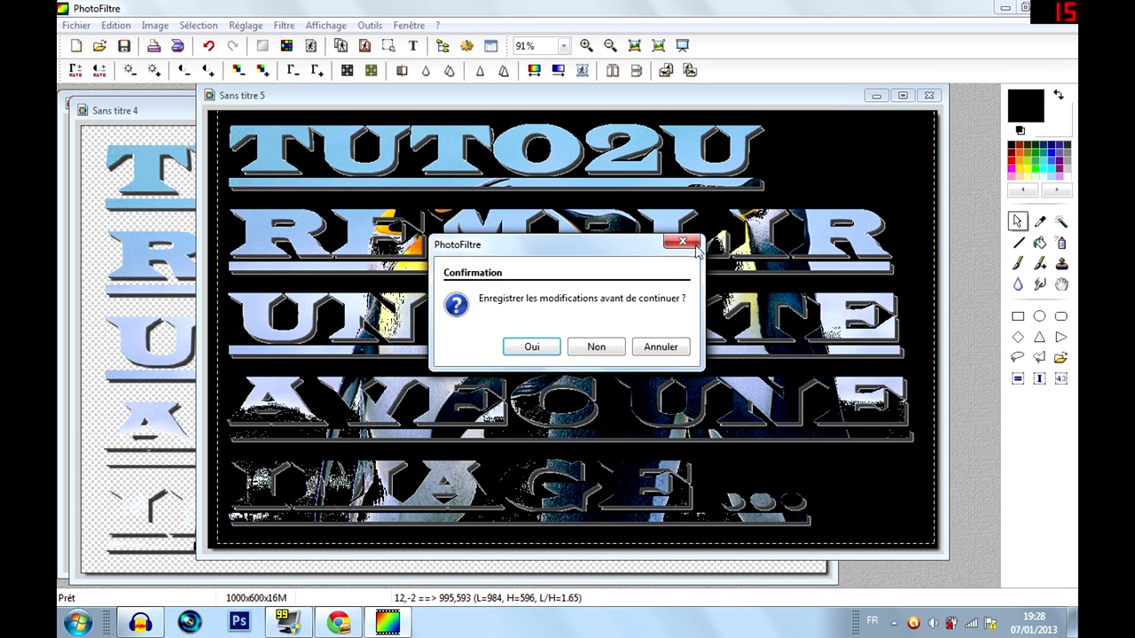
pyautogui.click(602, 351)
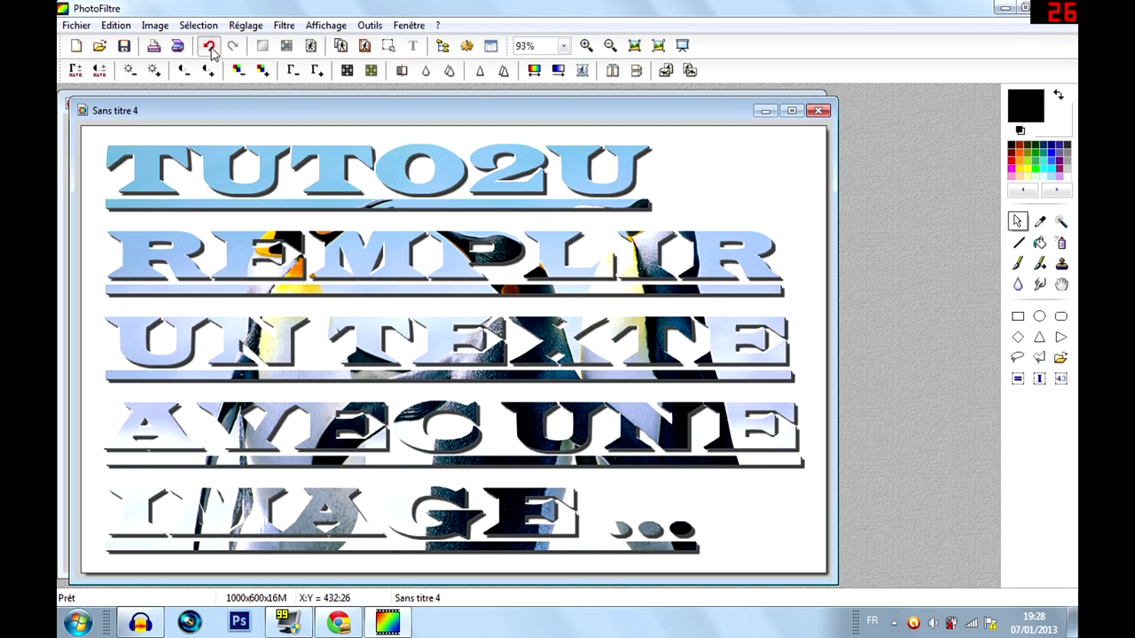
# Preview the white background of Sans titre 4 as transparent with tolerances of 10, 3 and 0, and discard the change
pyautogui.click(312, 46)
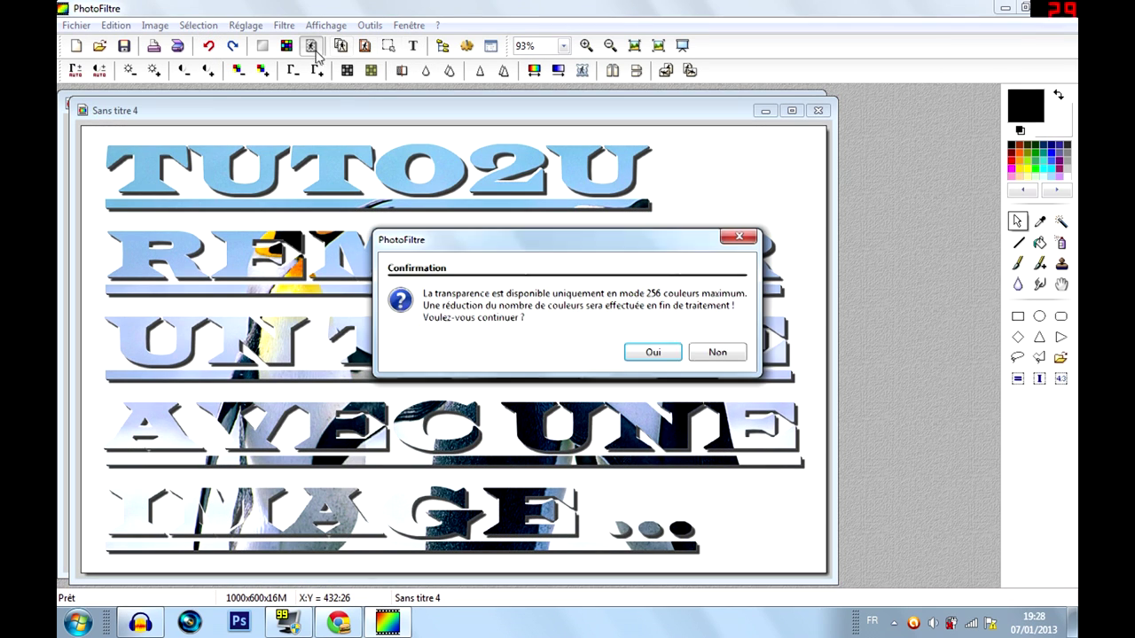
pyautogui.click(663, 353)
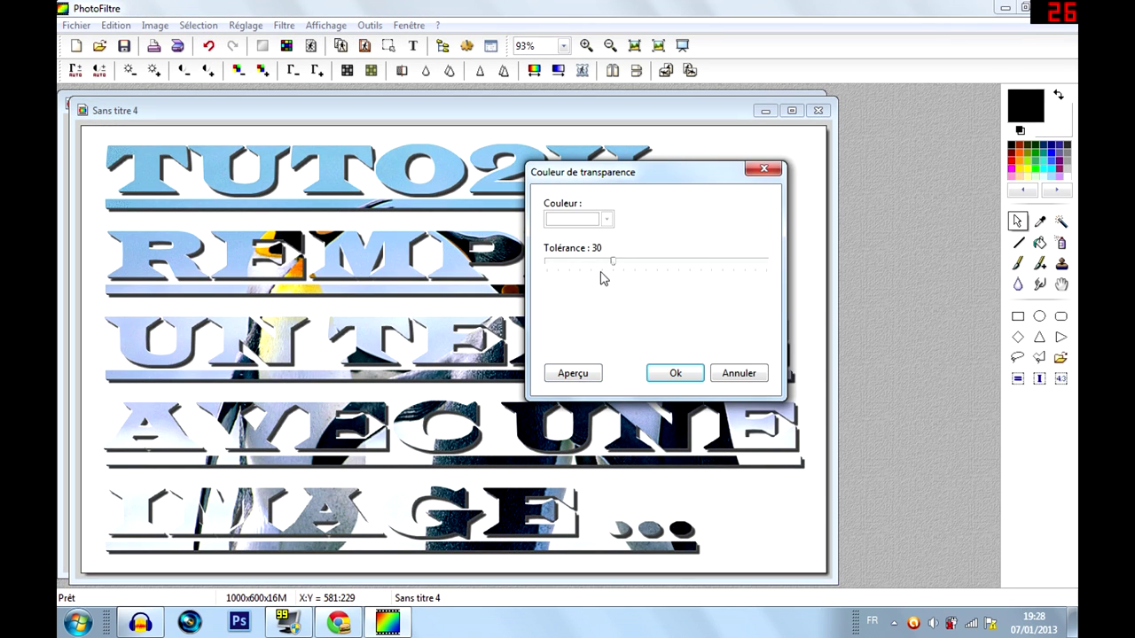
pyautogui.moveTo(610, 258); pyautogui.dragTo(575, 259)
pyautogui.click(575, 373)
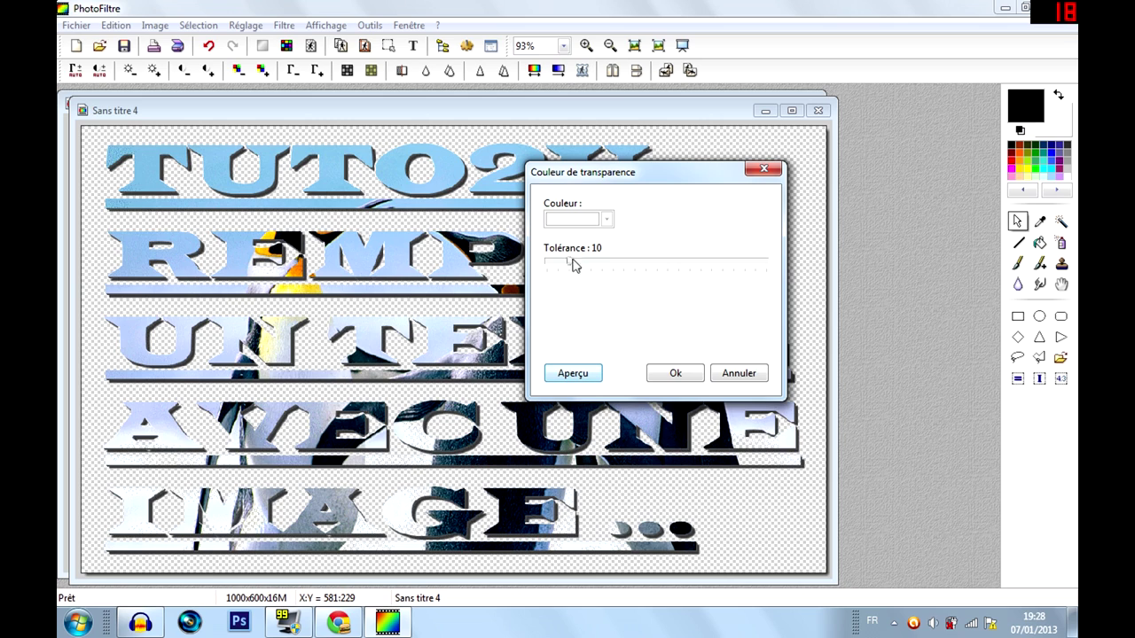
pyautogui.moveTo(571, 262); pyautogui.dragTo(555, 264)
pyautogui.click(572, 377)
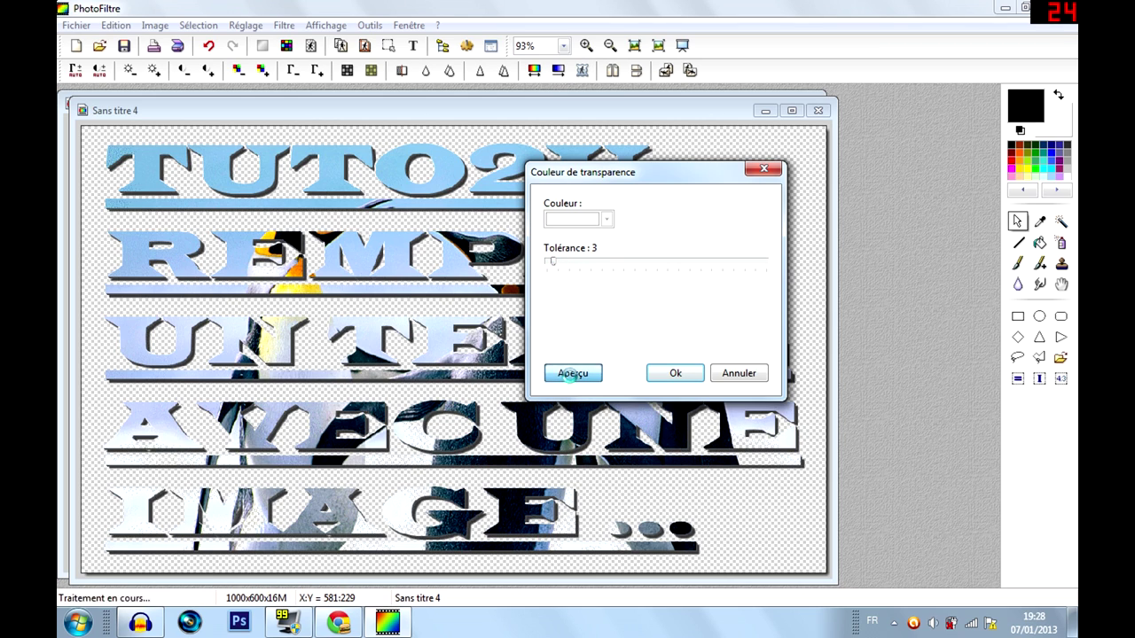
pyautogui.moveTo(553, 263); pyautogui.dragTo(526, 305)
pyautogui.click(573, 379)
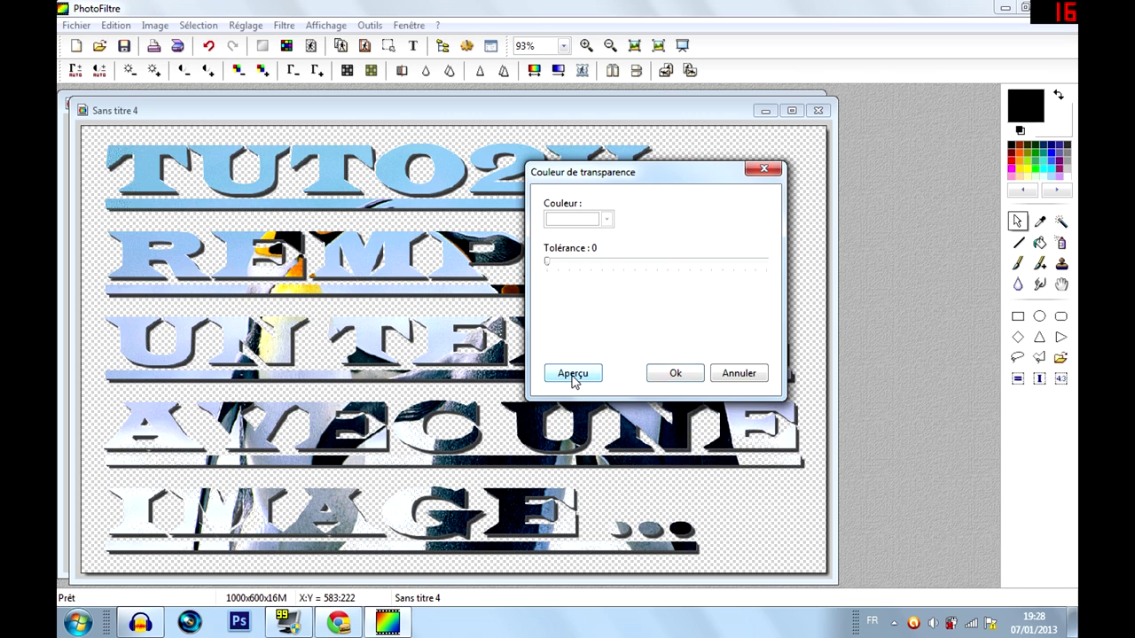
pyautogui.click(744, 376)
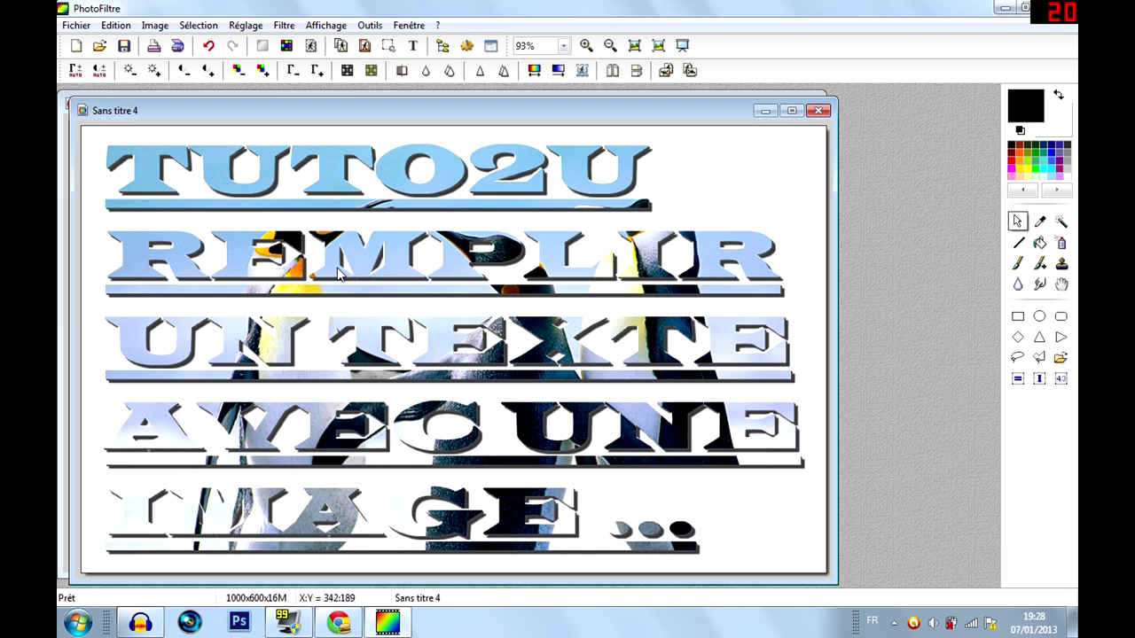
pyautogui.click(312, 51)
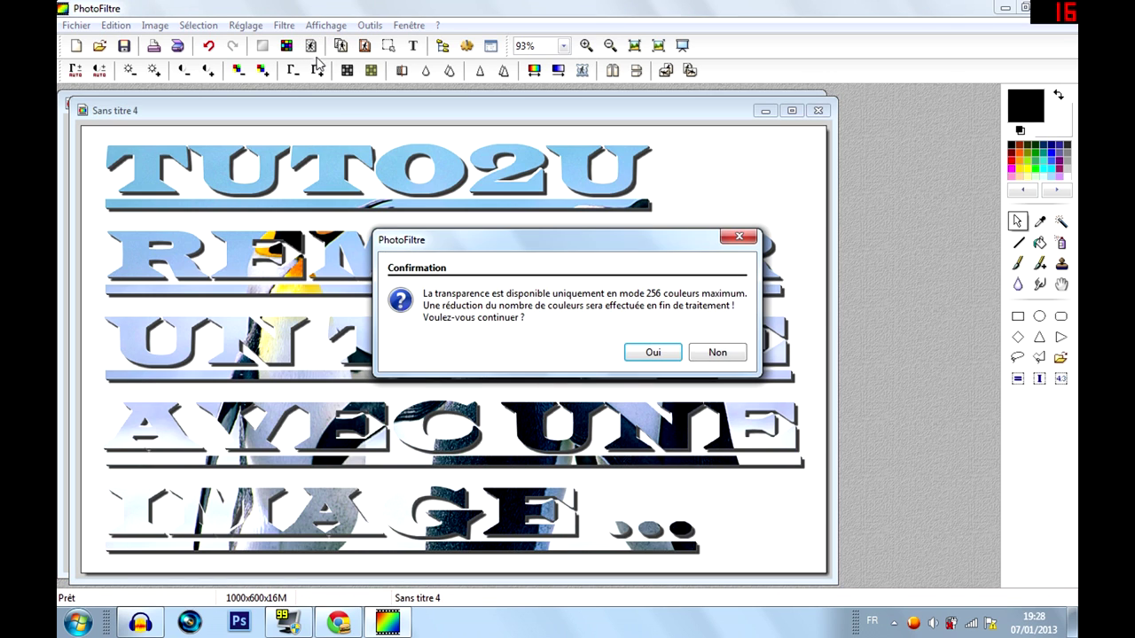
pyautogui.click(728, 356)
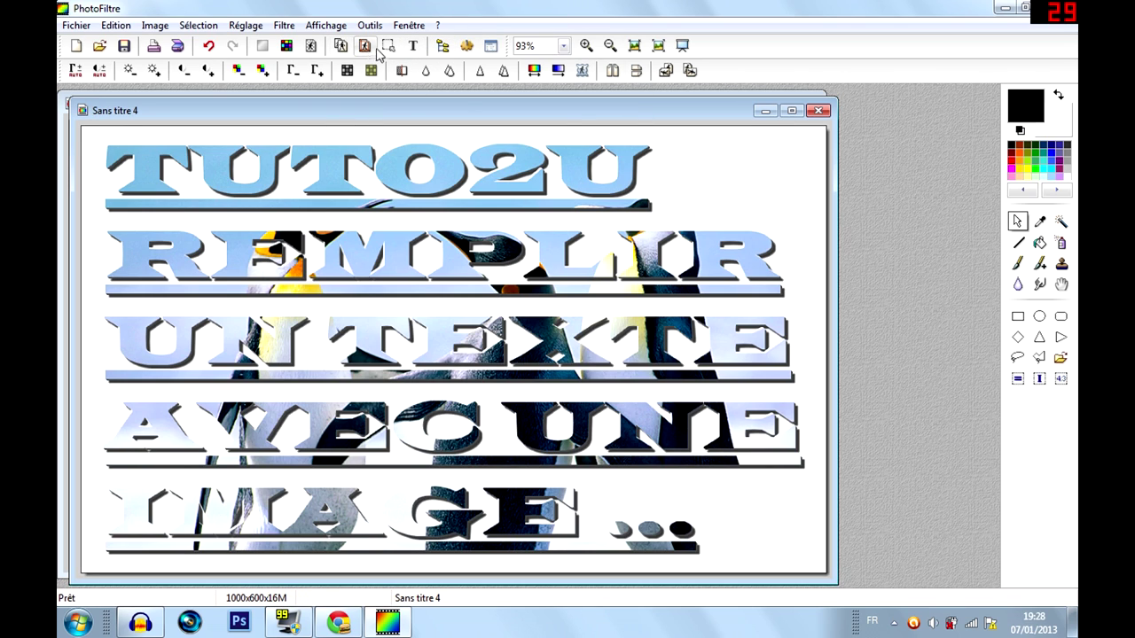
# Draw a freehand lasso selection about 412 × 289 pixels over the text in Sans titre 4, shift it slightly, and hide it
pyautogui.click(1016, 357)
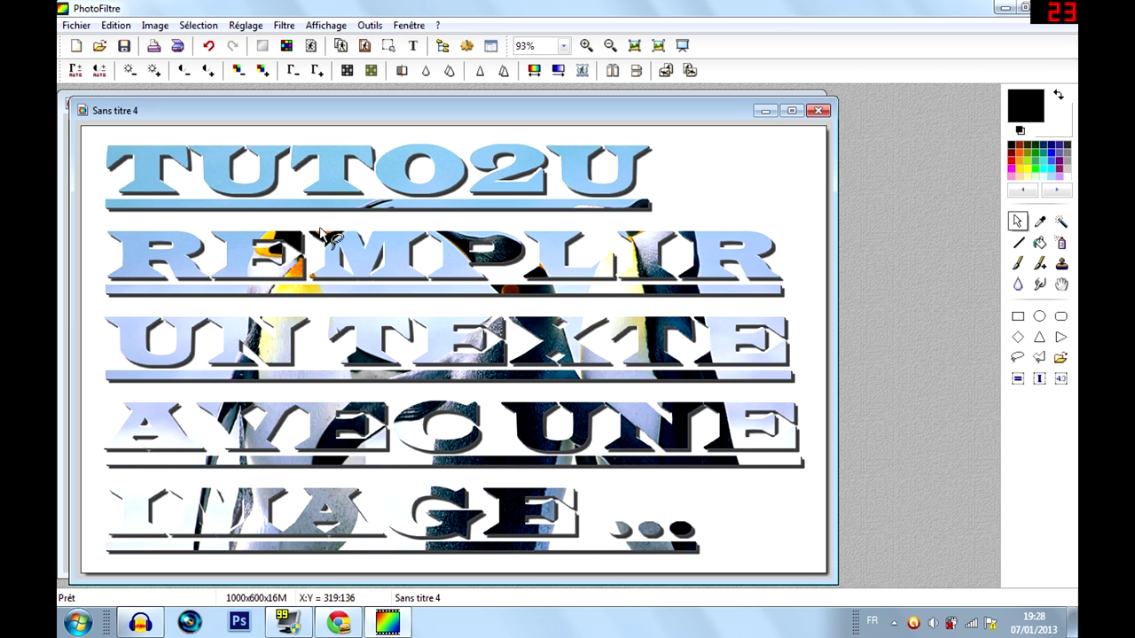
pyautogui.moveTo(196, 238)
pyautogui.mouseDown()
pyautogui.moveTo(318, 405)
pyautogui.moveTo(133, 280)
pyautogui.moveTo(174, 213)
pyautogui.mouseUp()
pyautogui.moveTo(328, 273); pyautogui.dragTo(411, 291)
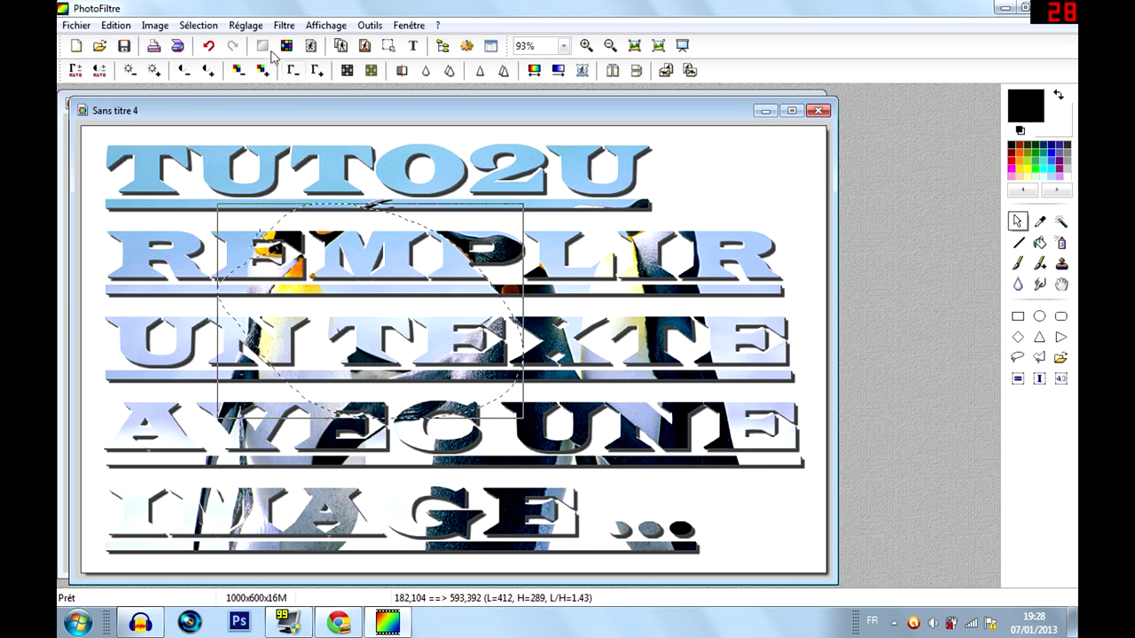
pyautogui.rightClick(333, 275)
pyautogui.moveTo(359, 229); pyautogui.dragTo(356, 229)
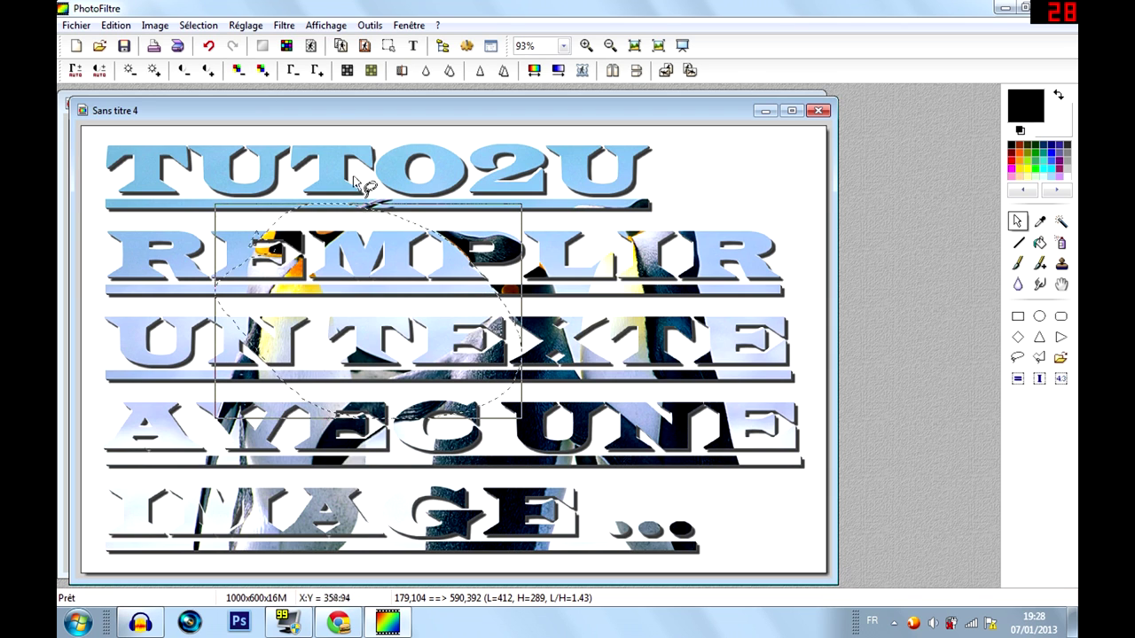
pyautogui.click(394, 43)
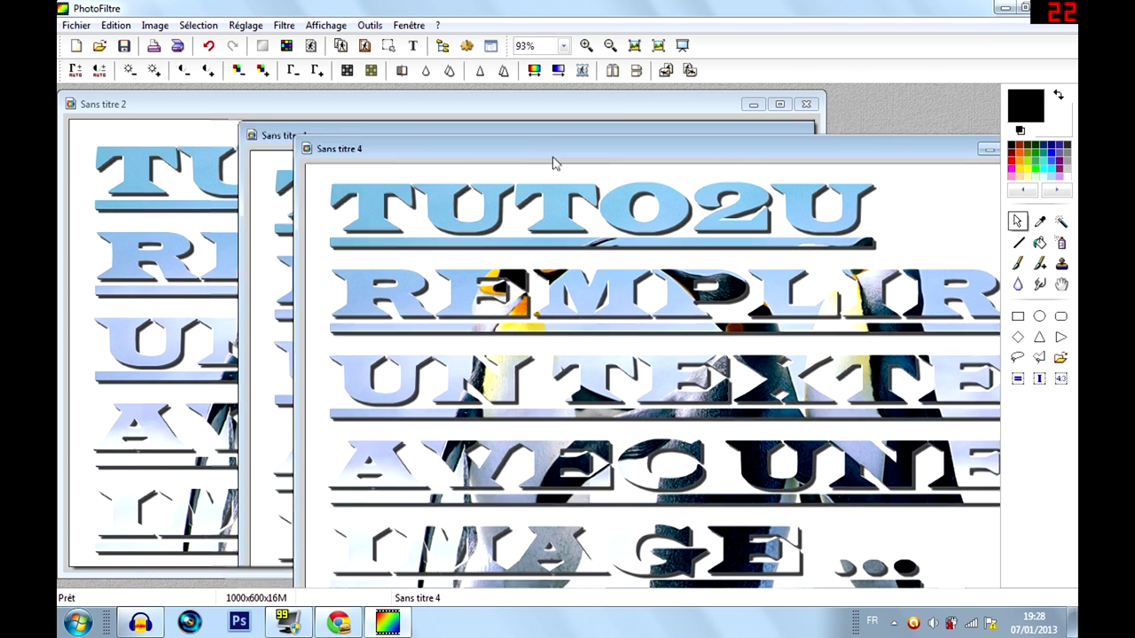
# Move the Sans titre 4 image window beside Sans titre 2 to compare the two text images
pyautogui.moveTo(552, 159); pyautogui.dragTo(537, 122)
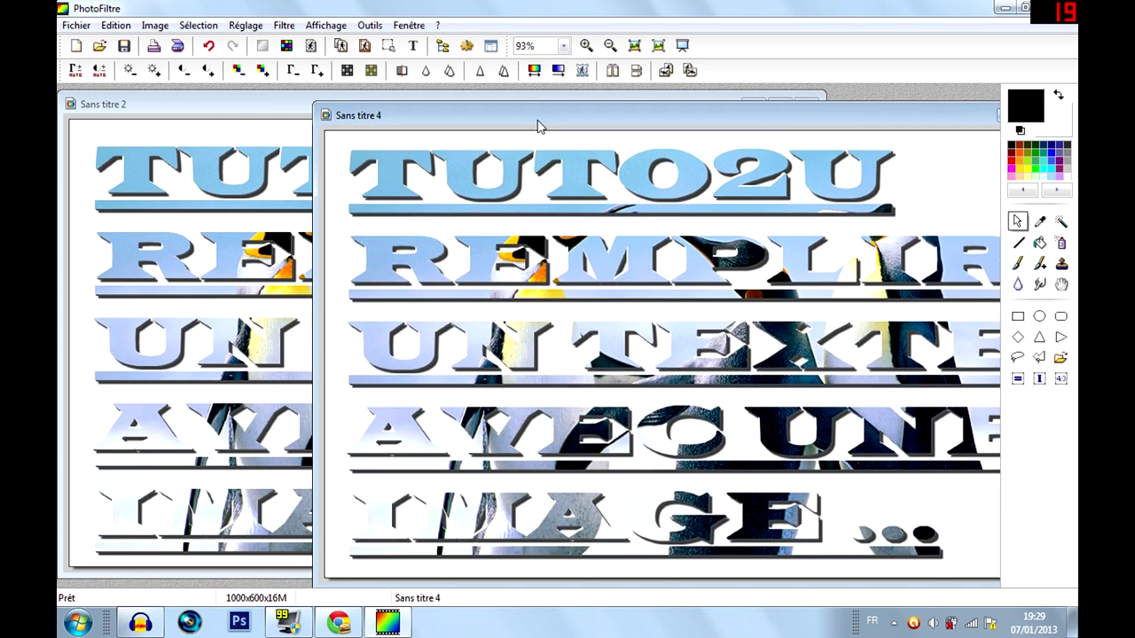